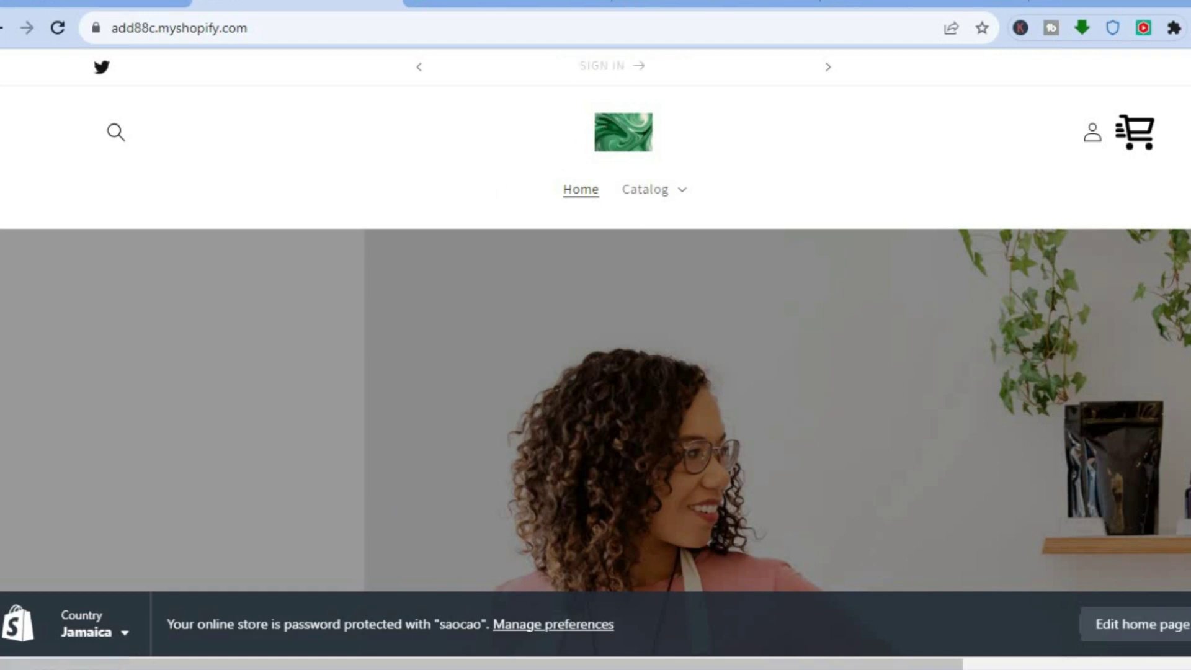
From the admin's Online Store > Themes page, open Edit code for the current Dawn theme
scroll(595, 347, down, 1)
scroll(595, 347, down, 2)
scroll(596, 347, up, 2)
click(124, 3)
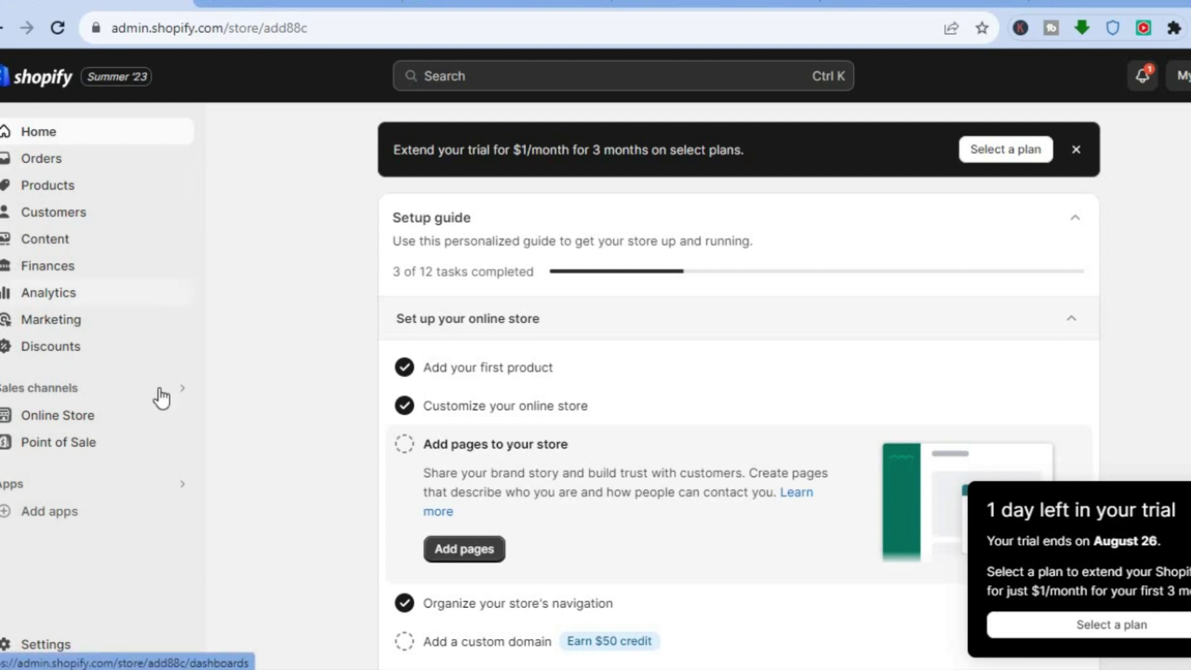
click(58, 417)
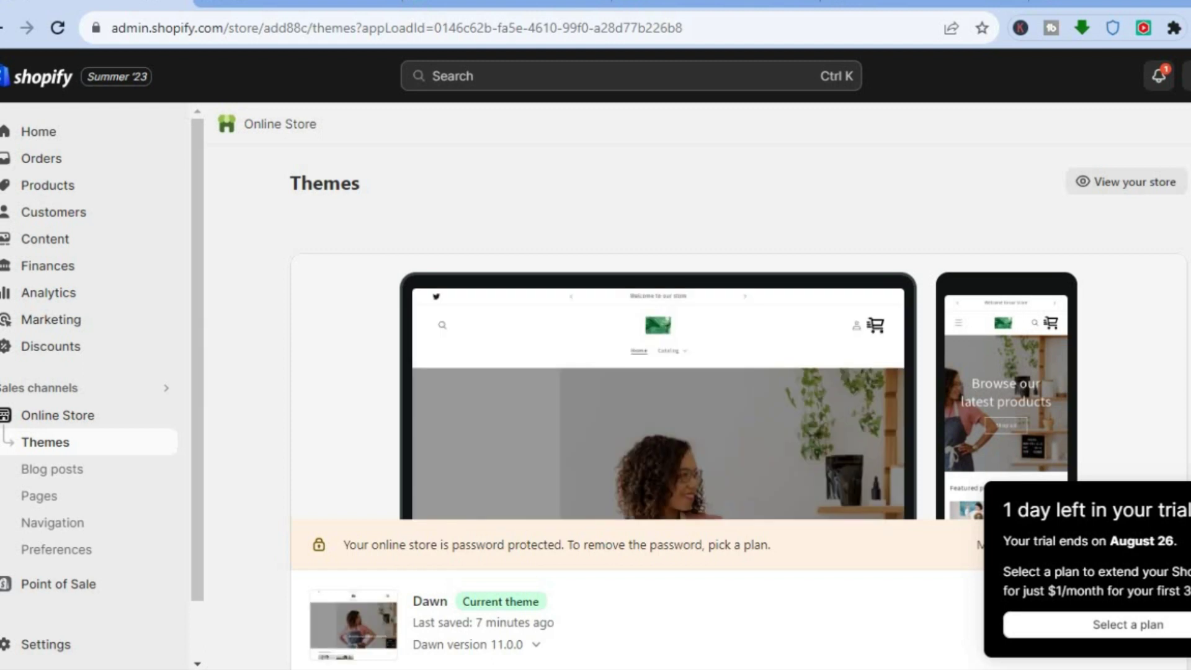
scroll(738, 384, down, 2)
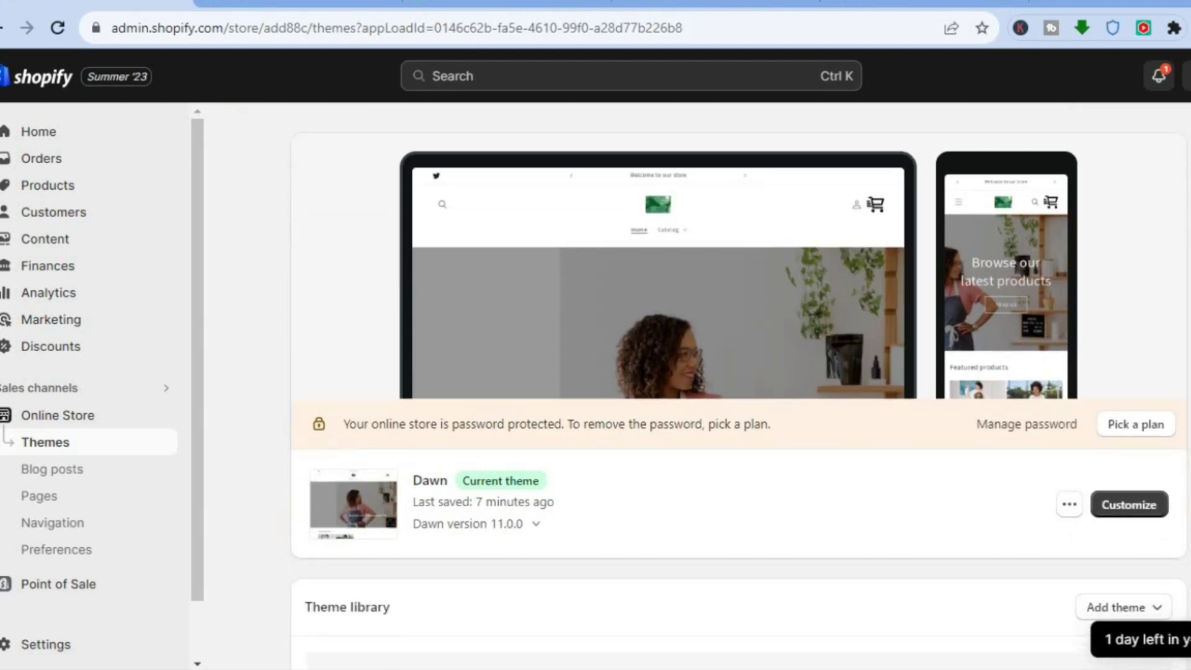
scroll(737, 385, down, 1)
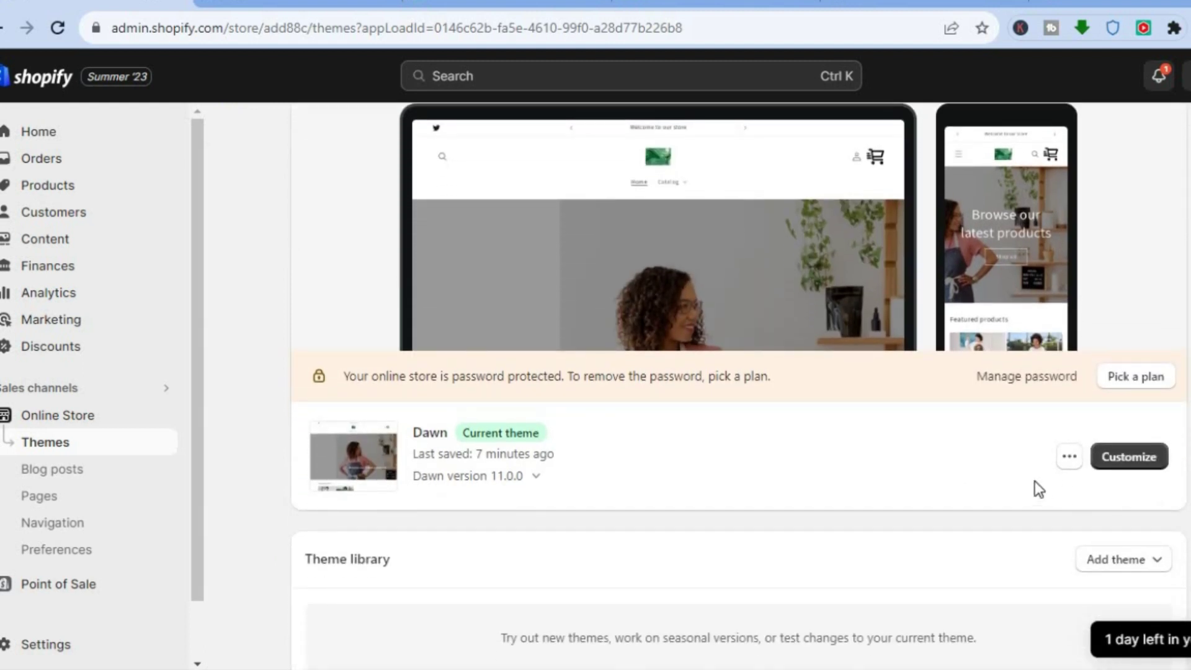
click(1068, 457)
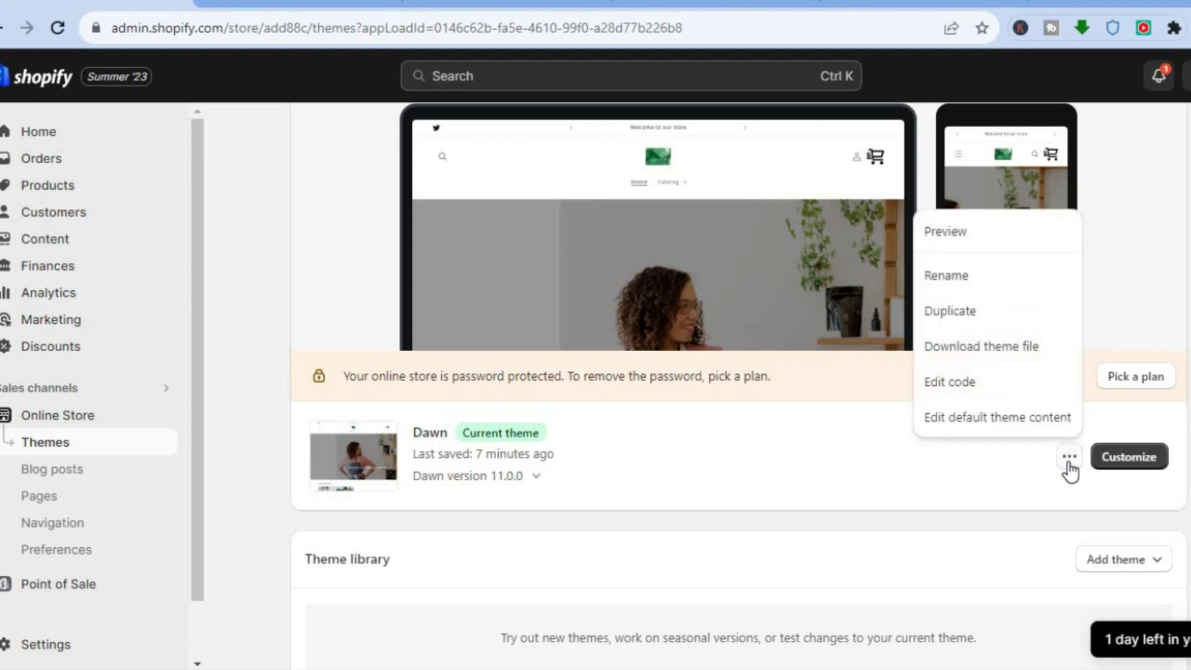
click(976, 391)
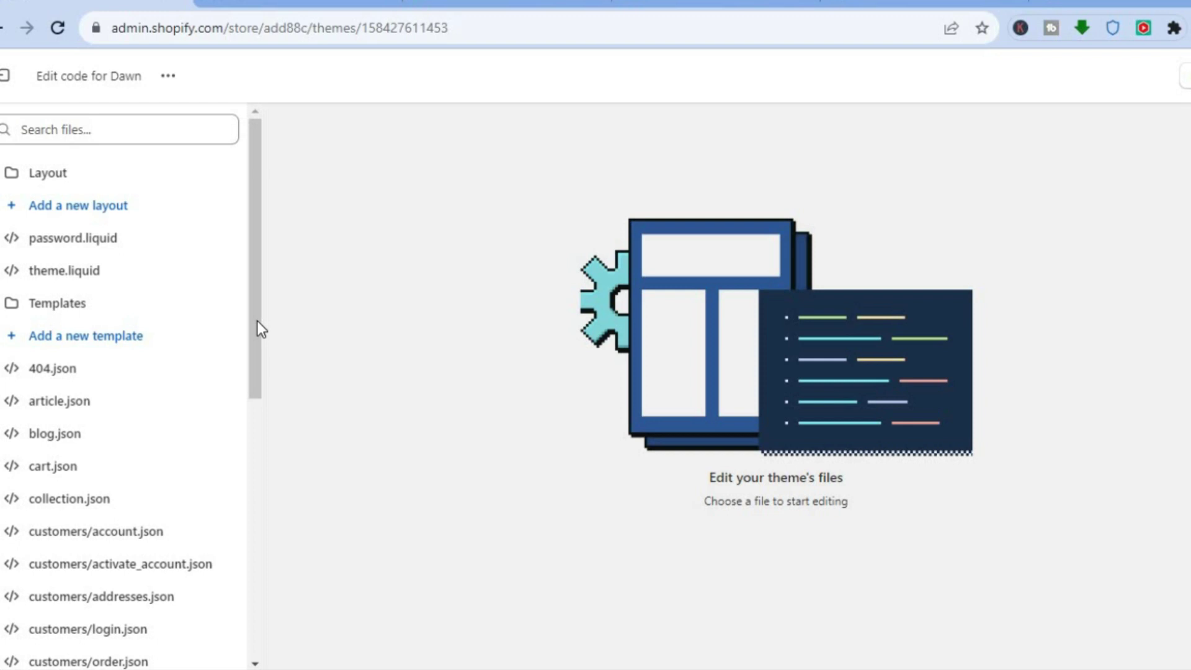
Expand the Assets folder and open base.css in the code editor
drag(258, 332, 67, 606)
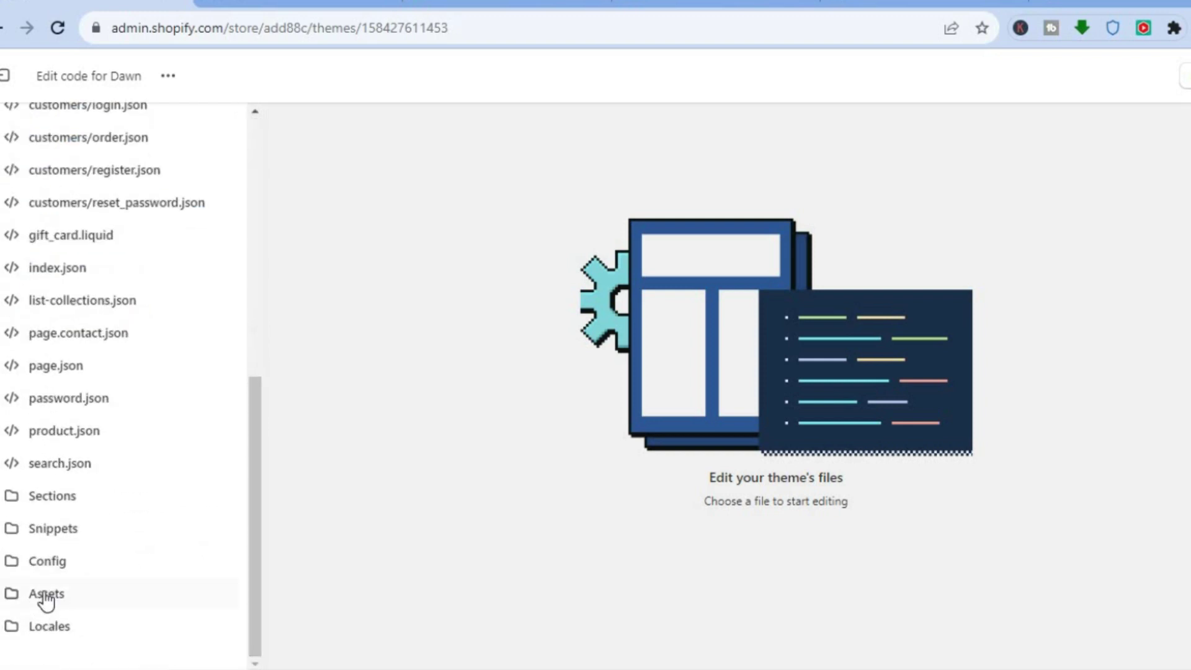
click(45, 595)
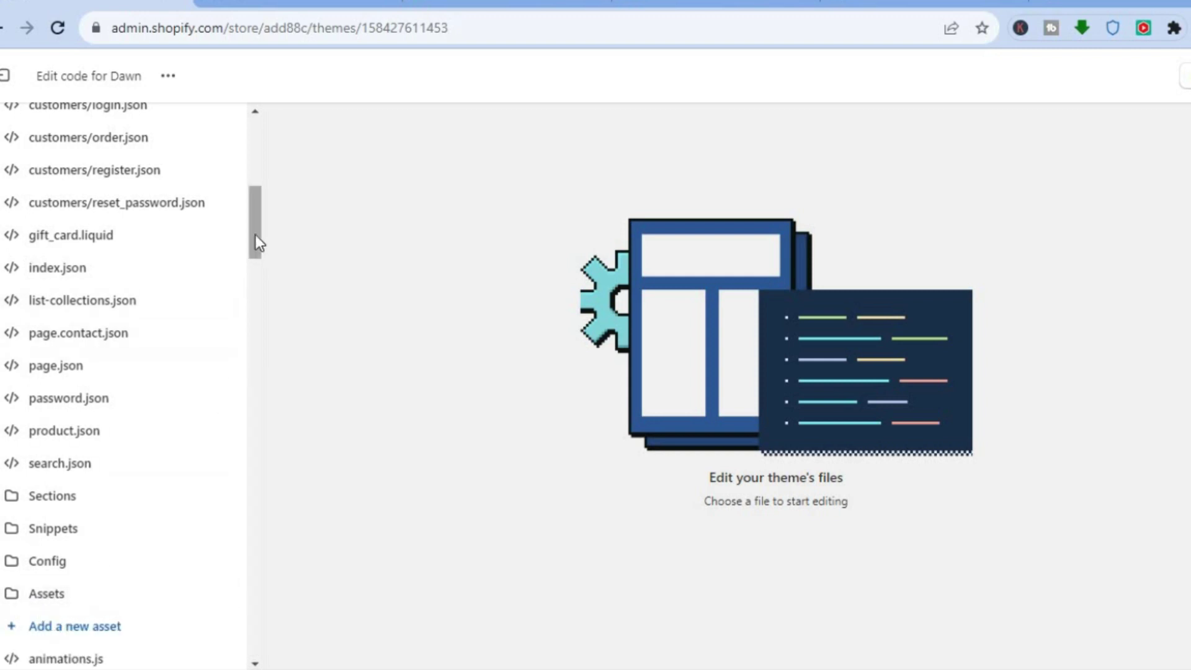
drag(255, 237, 255, 290)
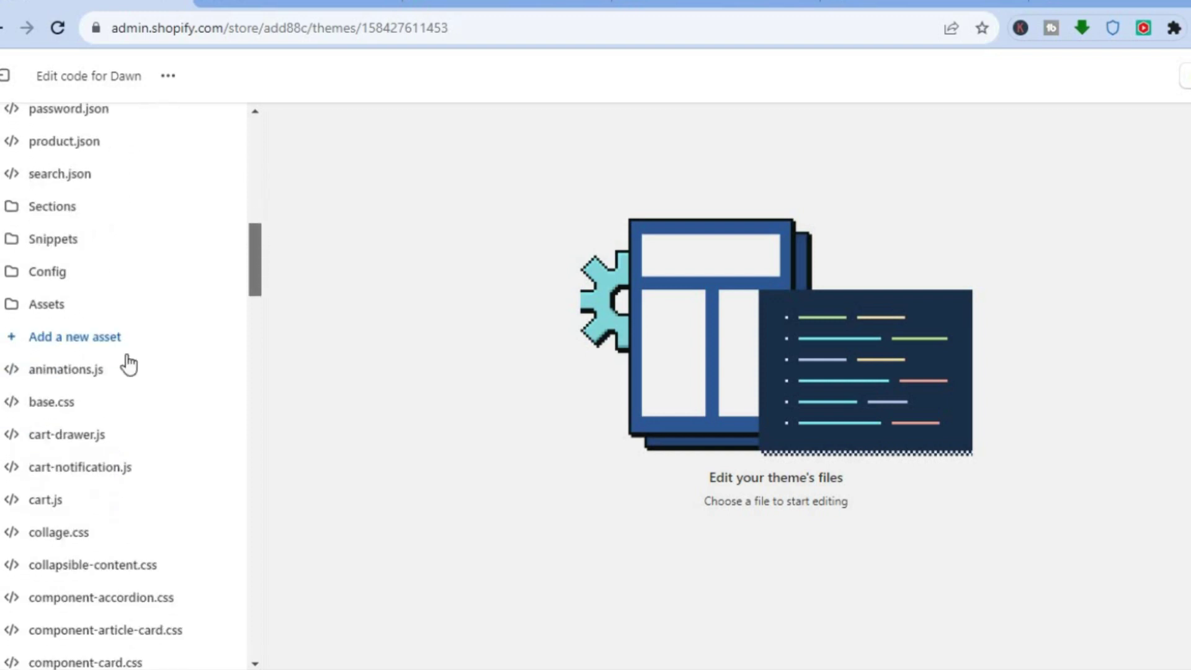
click(66, 398)
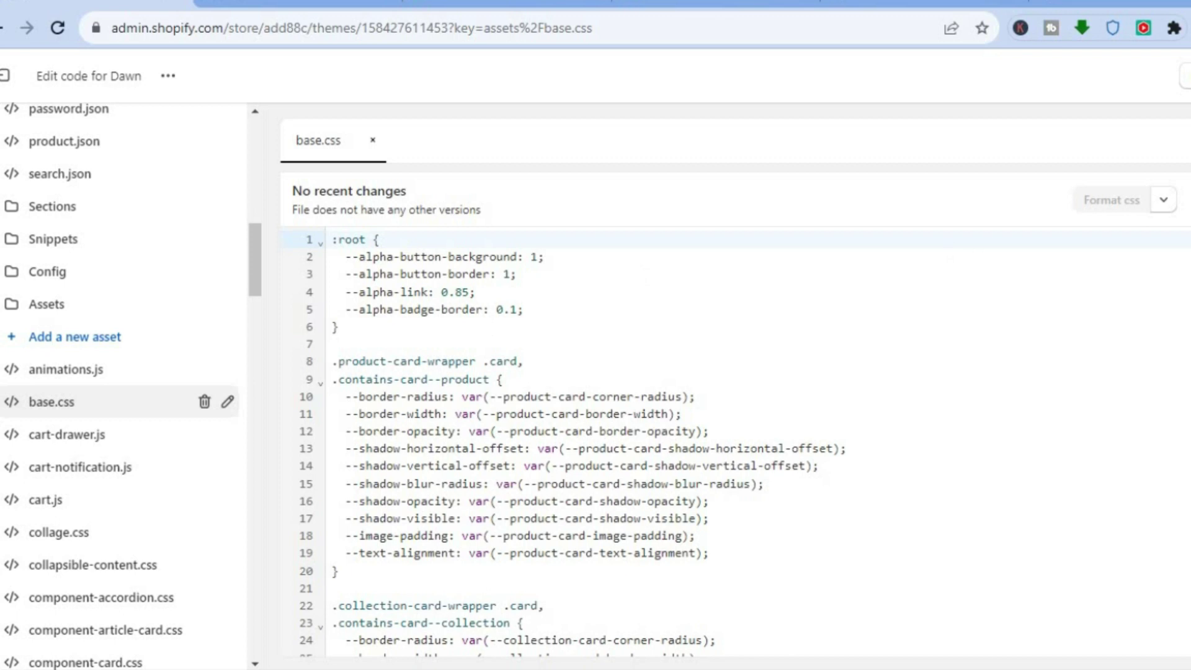
Place the caret on empty line 3526 at the end of base.css, then bring up the HEADER SHOPIFY paste
scroll(731, 440, down, 20)
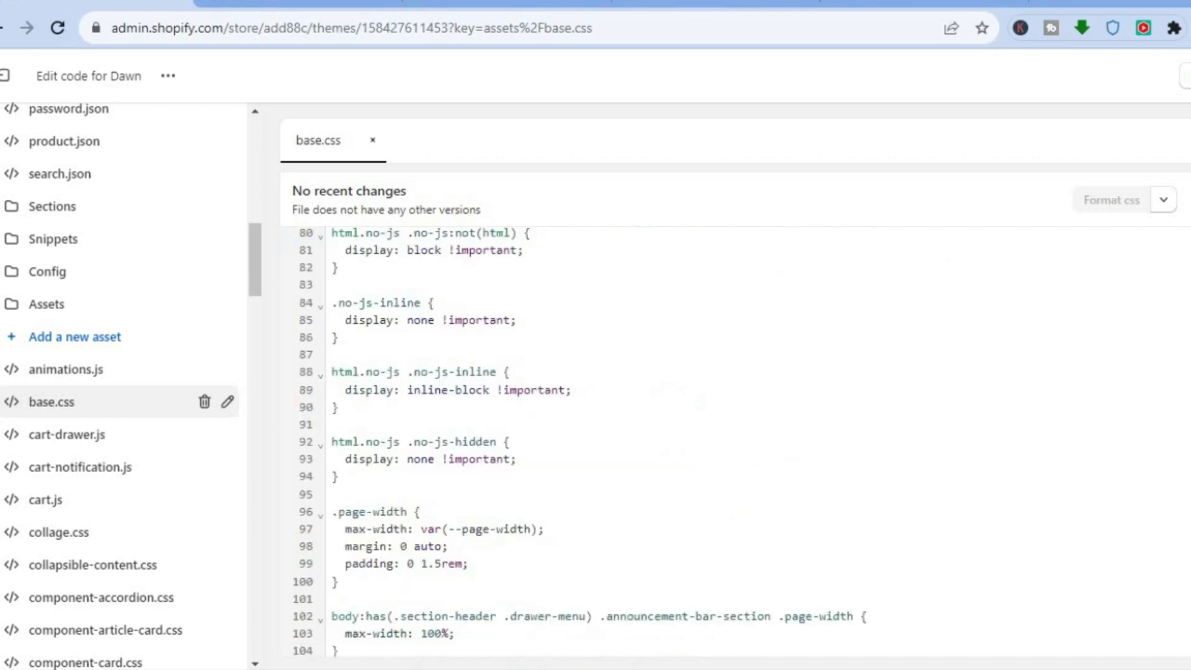
scroll(732, 440, down, 20)
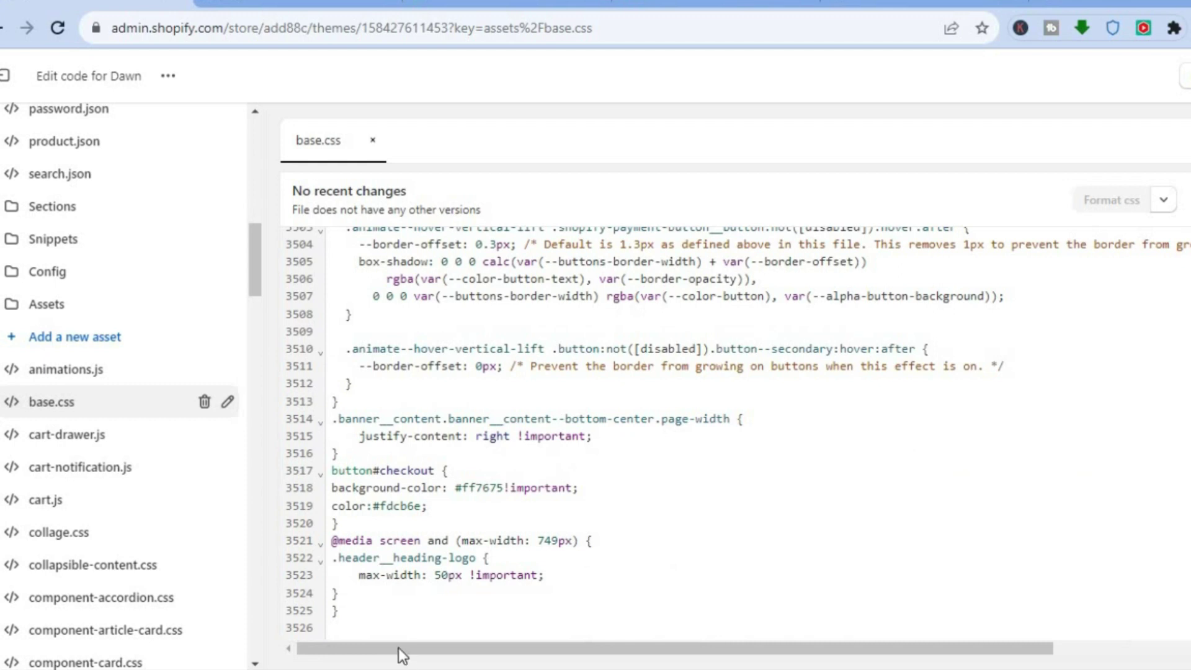
click(347, 631)
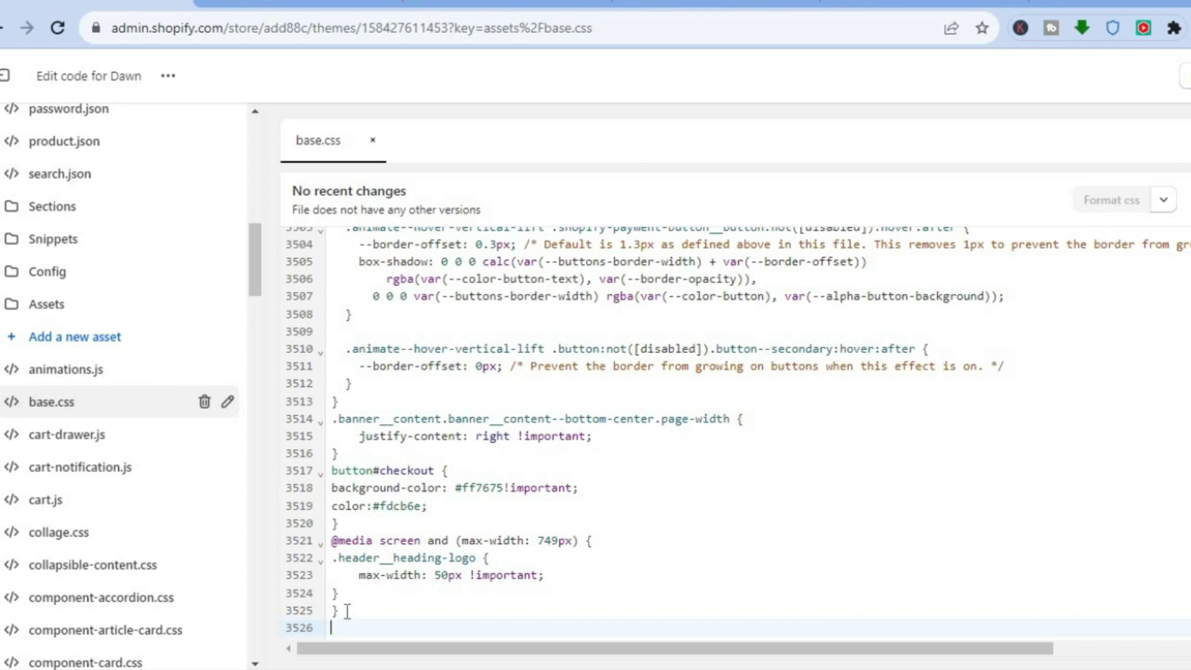
click(347, 611)
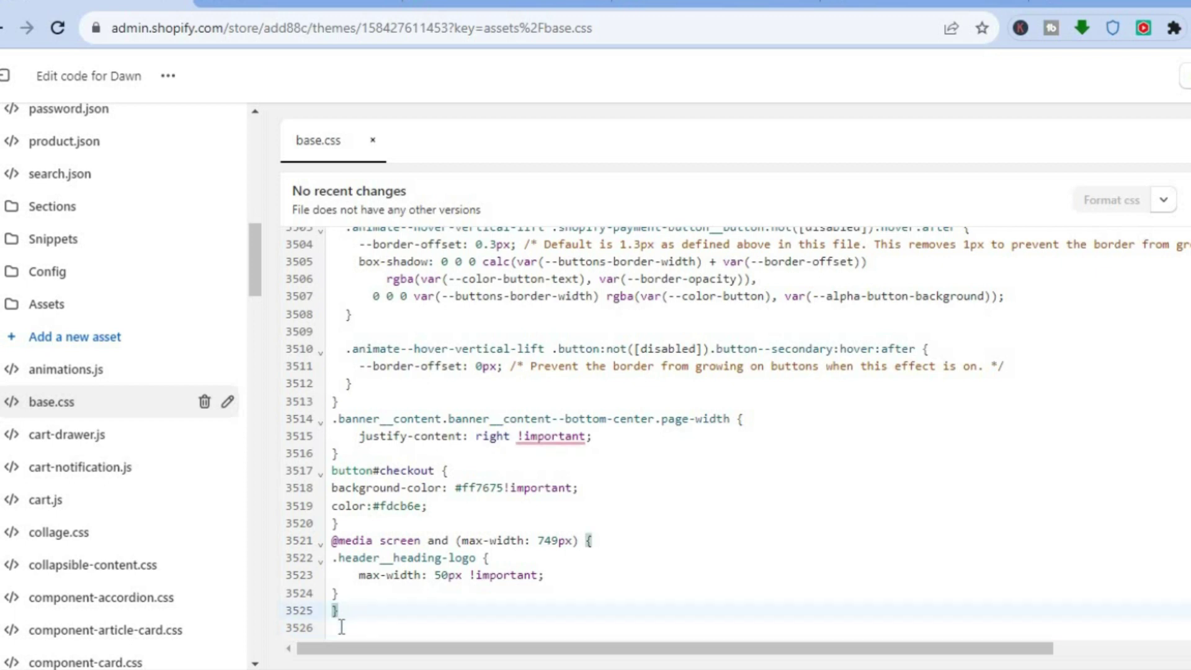
click(338, 629)
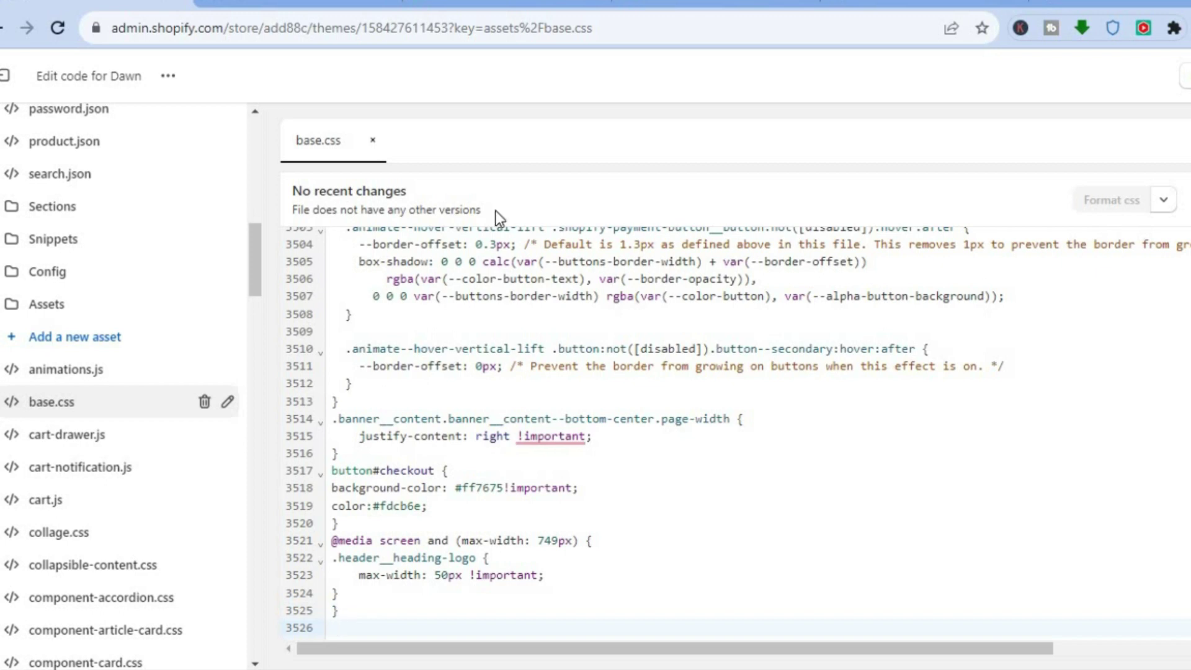
click(496, 4)
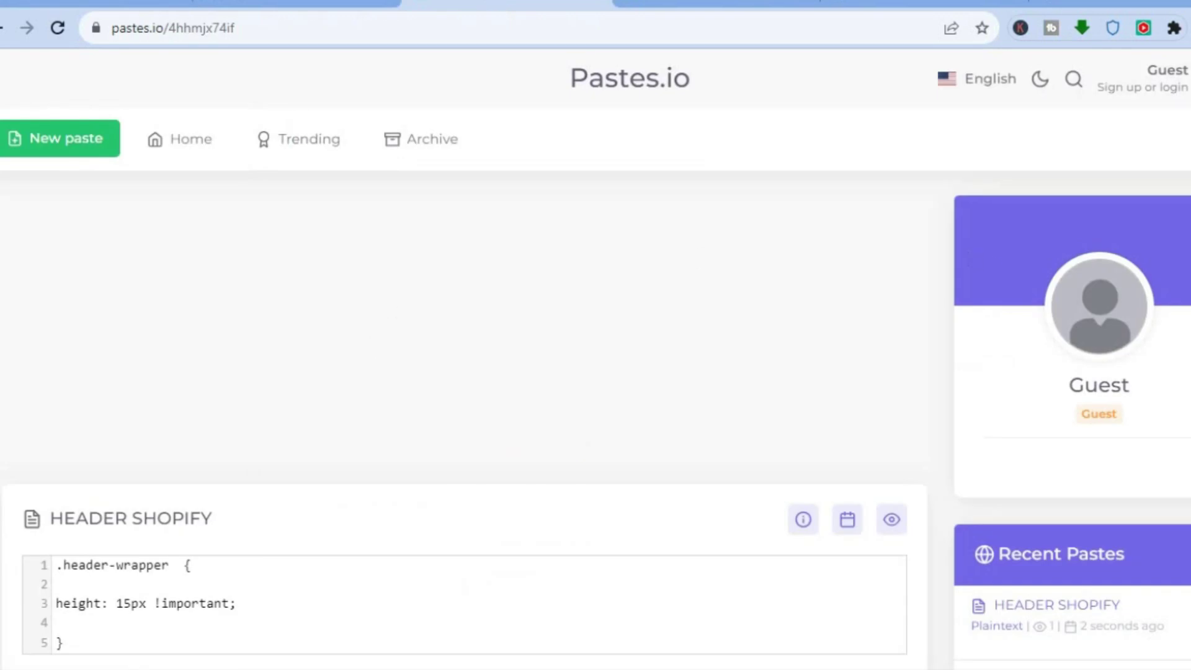
Copy the five-line .header-wrapper rule with height: 15px !important, then return to base.css
scroll(471, 403, down, 3)
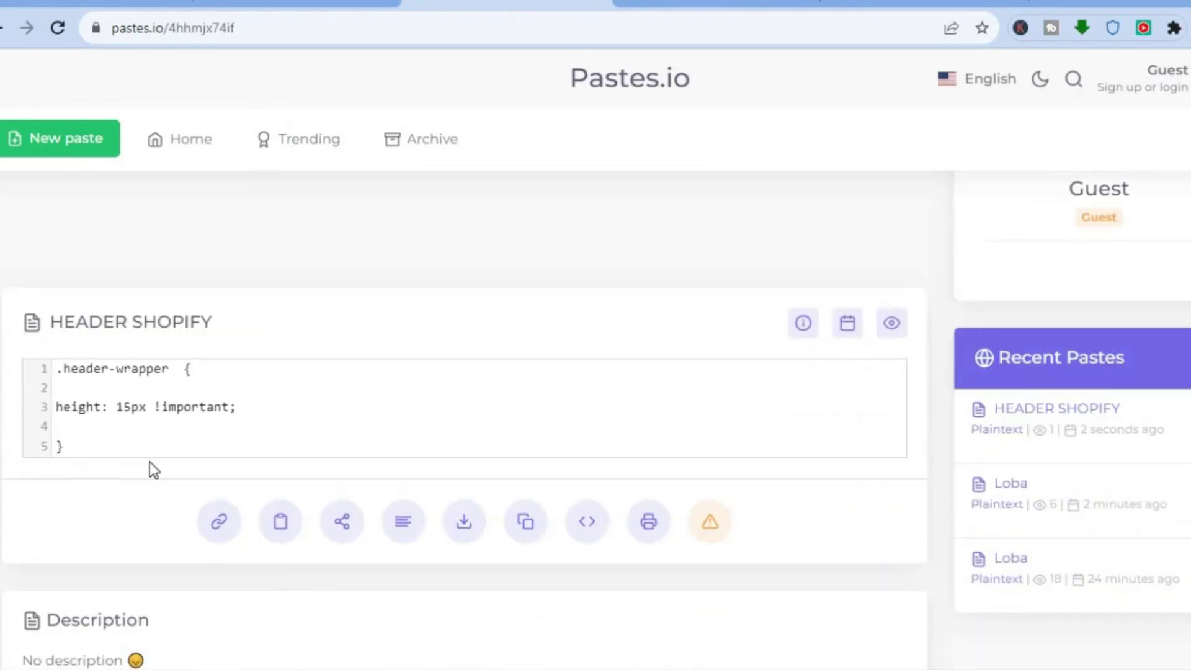
drag(64, 446, 57, 372)
right_click(91, 375)
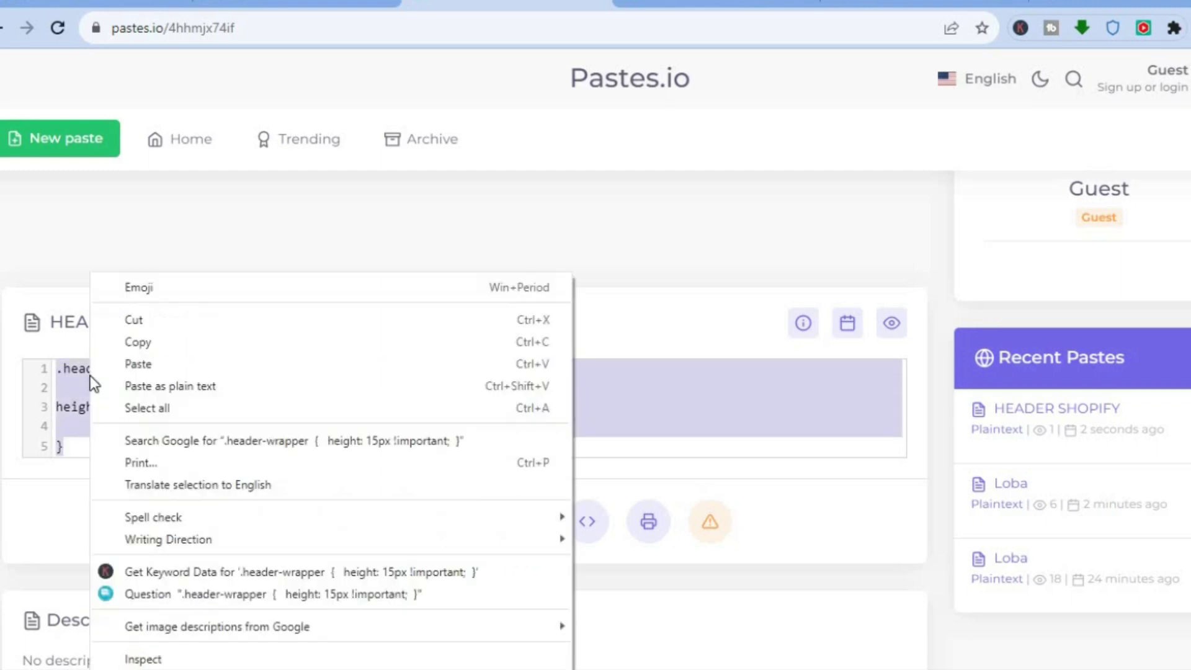
click(136, 350)
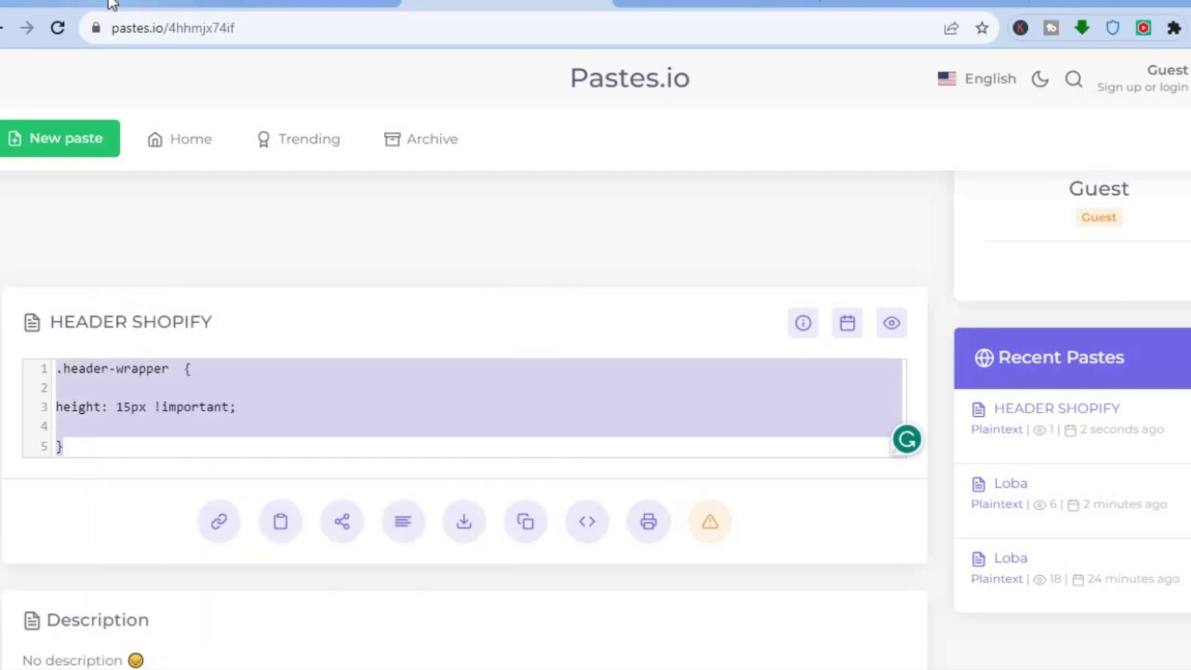
click(111, 2)
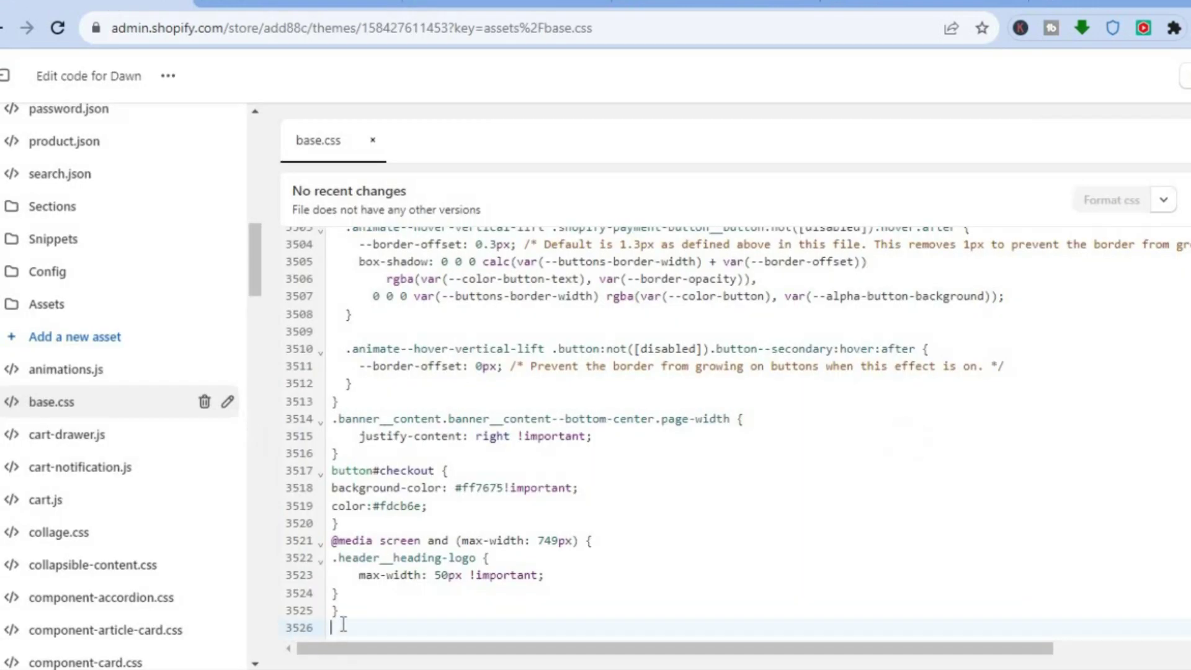
Paste the .header-wrapper rule at line 3526 of base.css and save the file
right_click(343, 626)
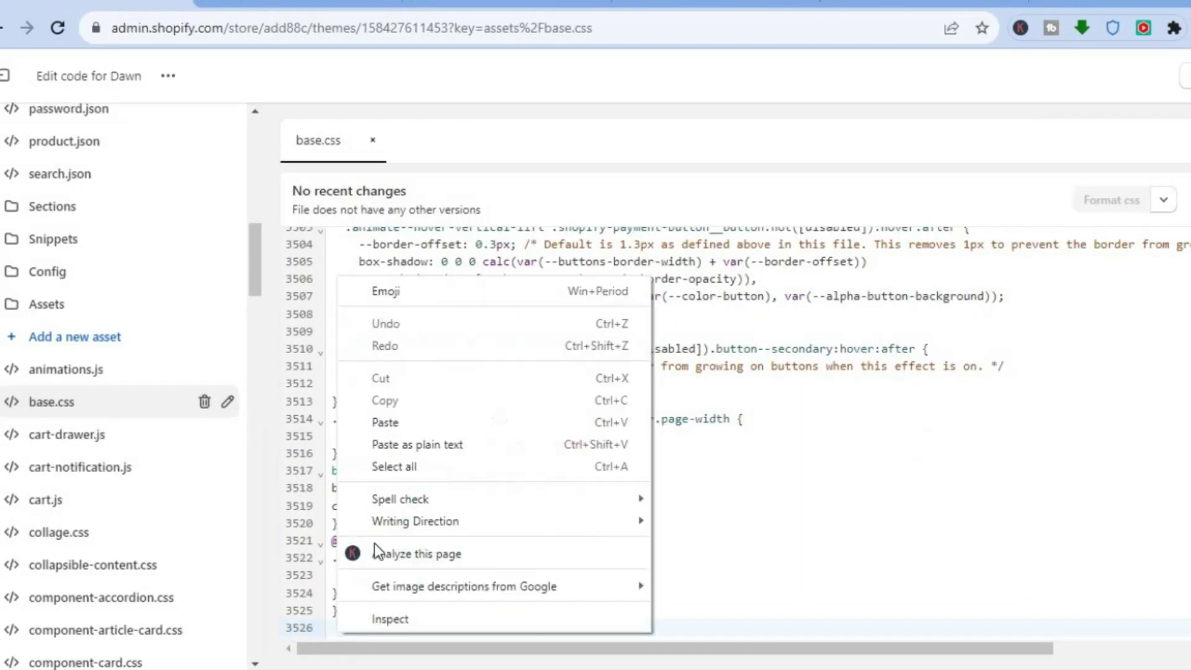
click(404, 425)
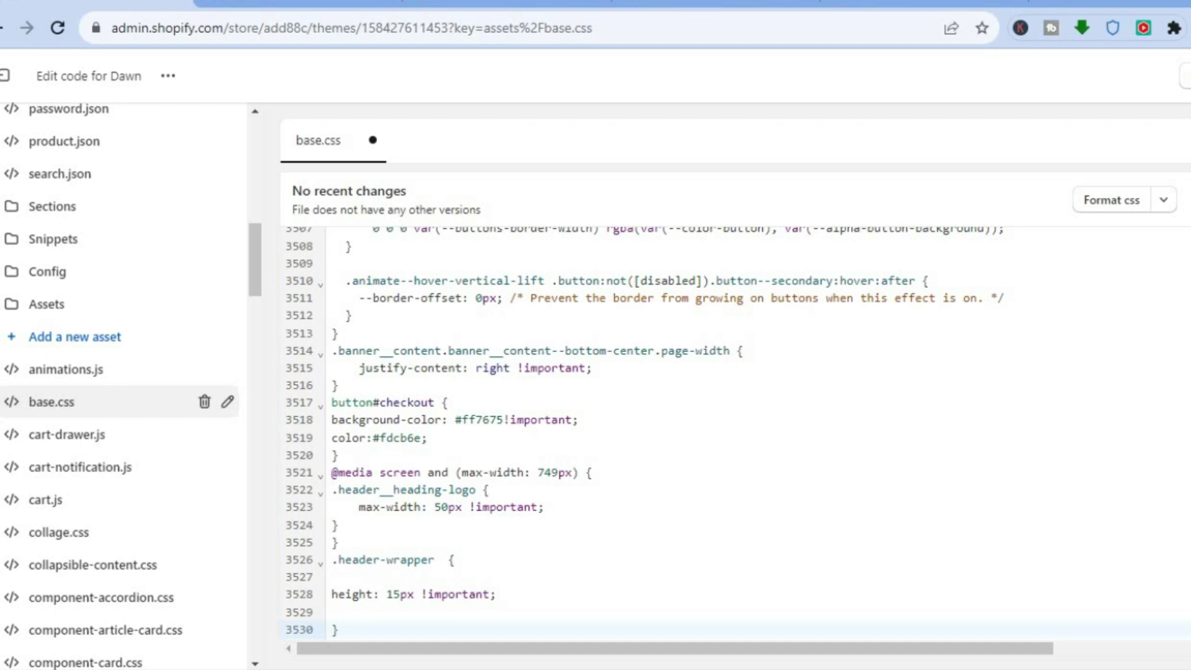
key(ctrl+s)
click(303, 5)
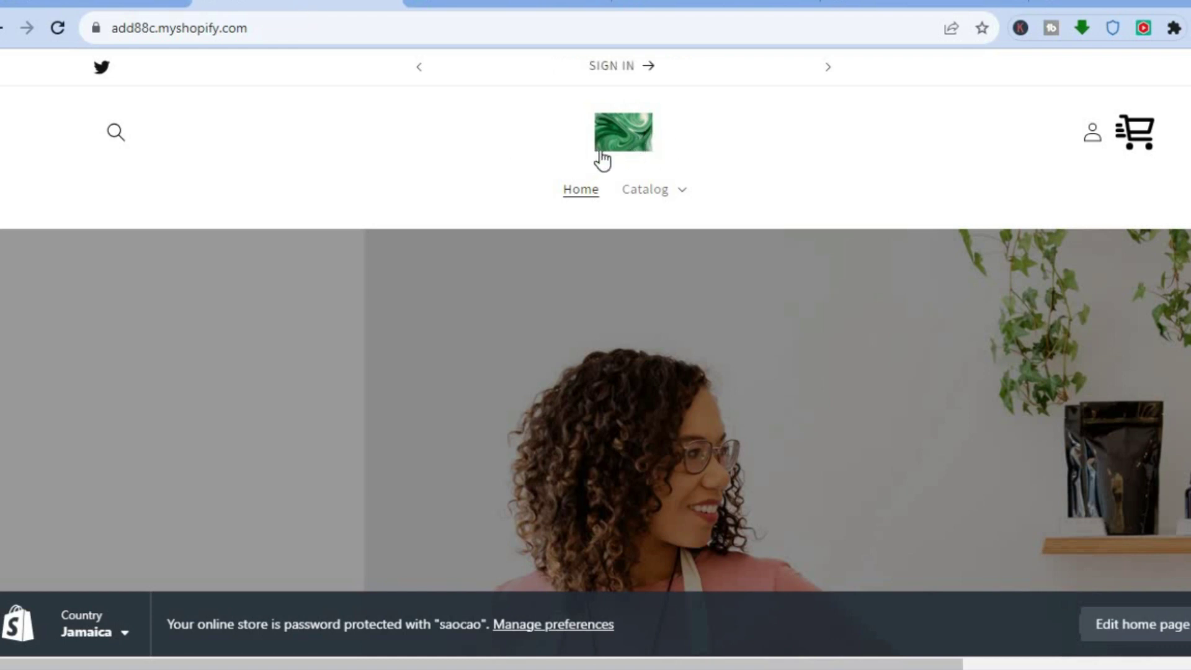
Reload the storefront to see the 15px header over the hero image, then return to base.css
click(57, 29)
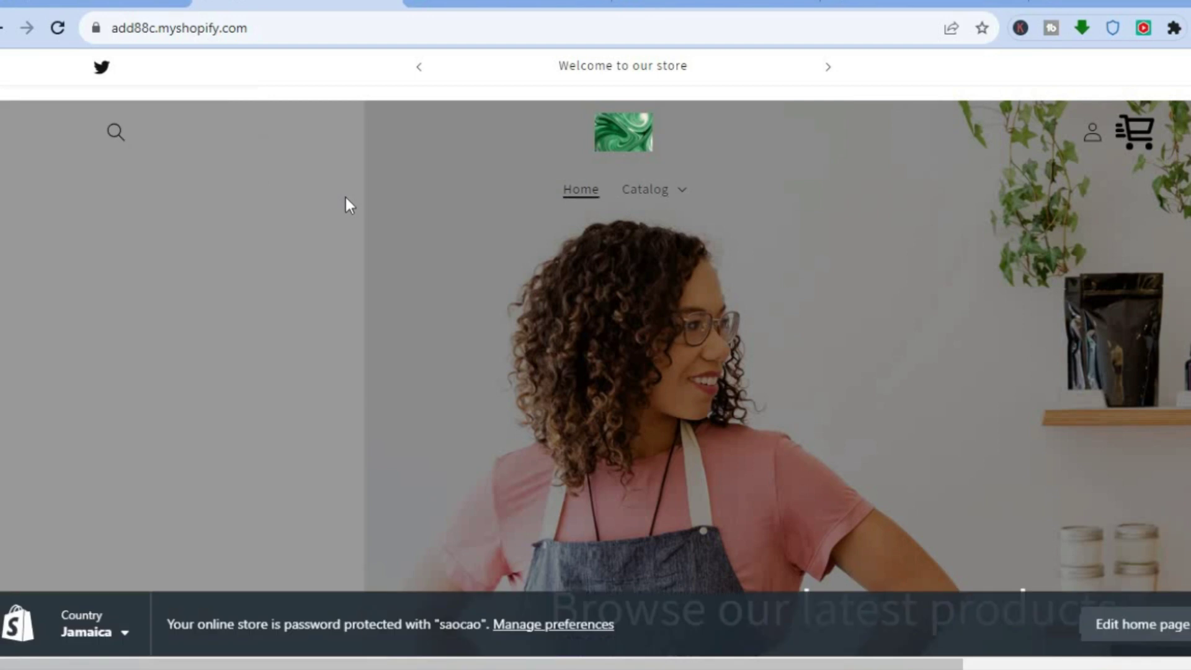
click(136, 8)
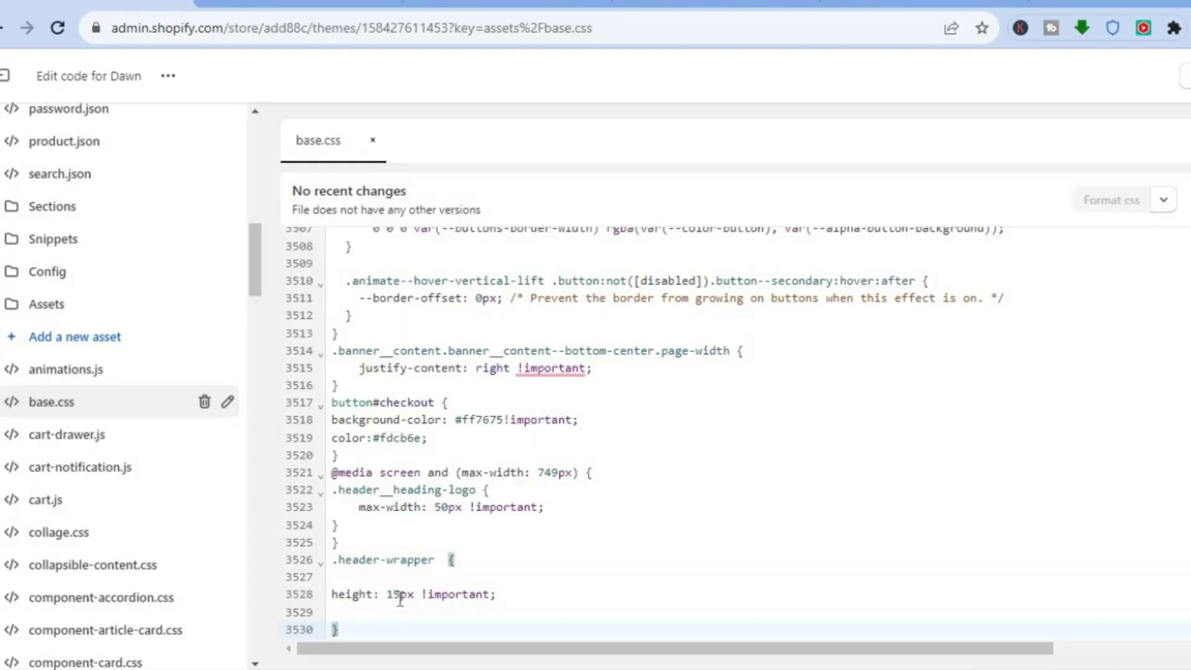
Change the .header-wrapper height from 15px to 45px !important and save base.css
click(400, 595)
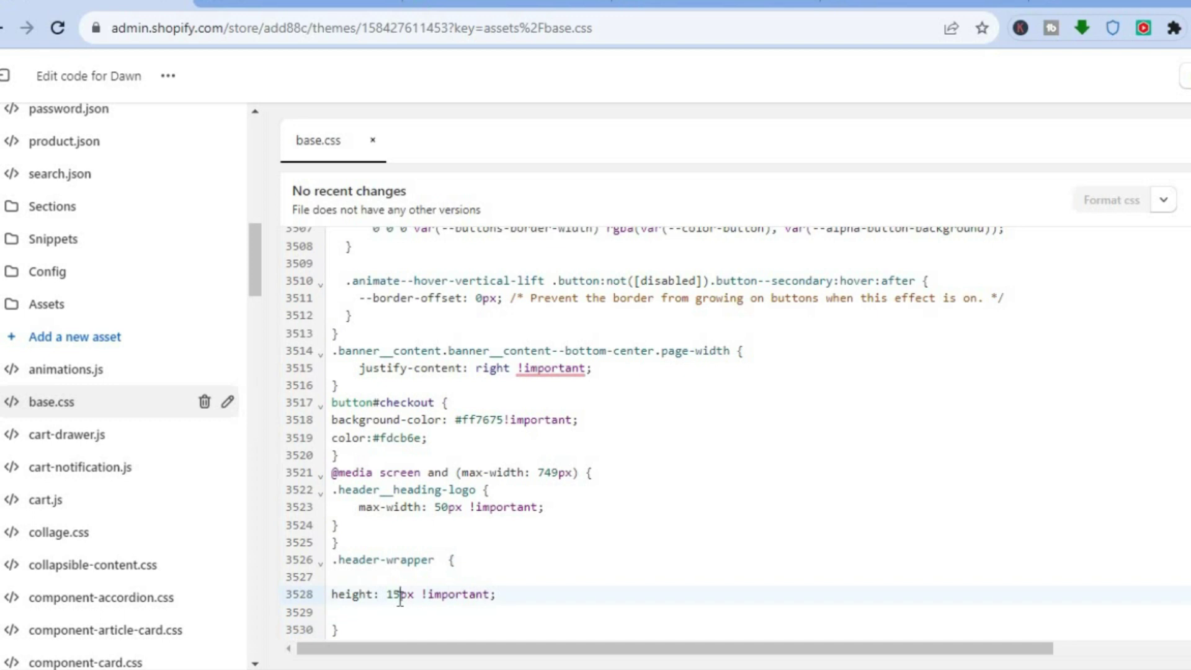
key(BackSpace)
key(BackSpace)
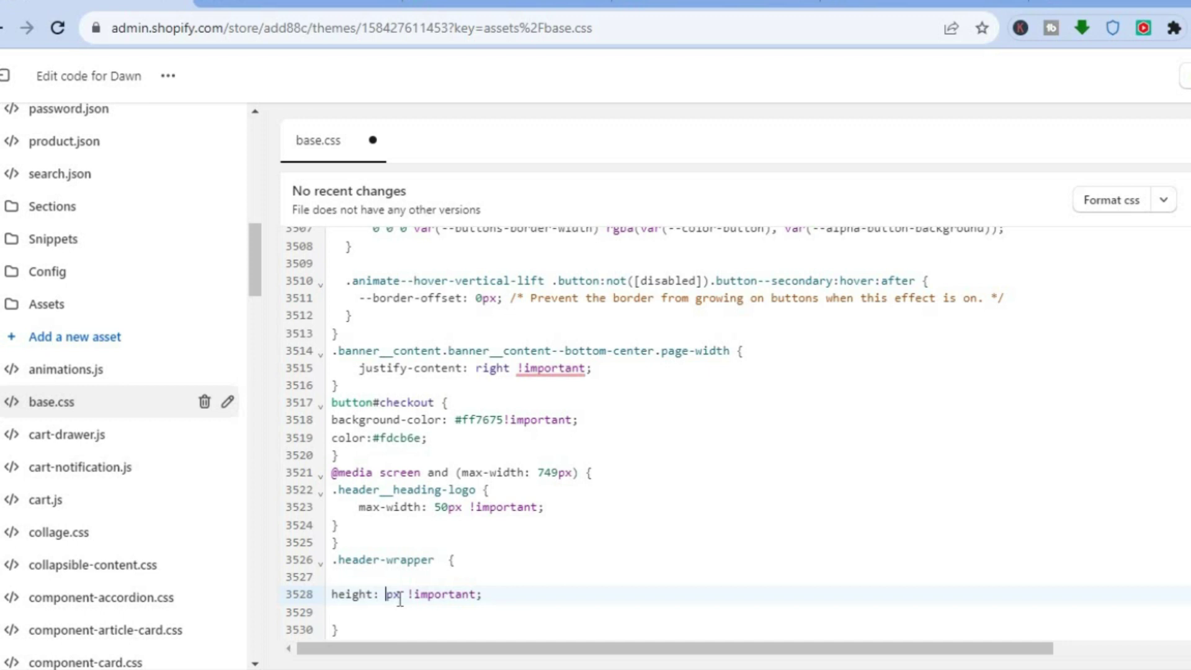
text(45)
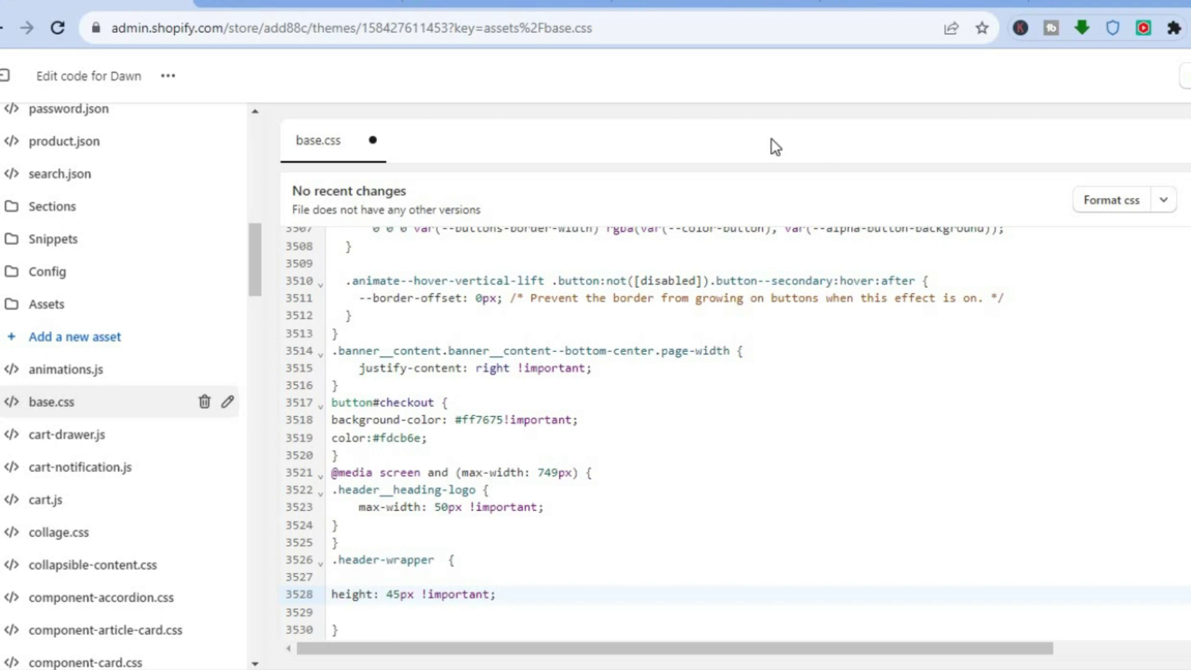
key(ctrl+s)
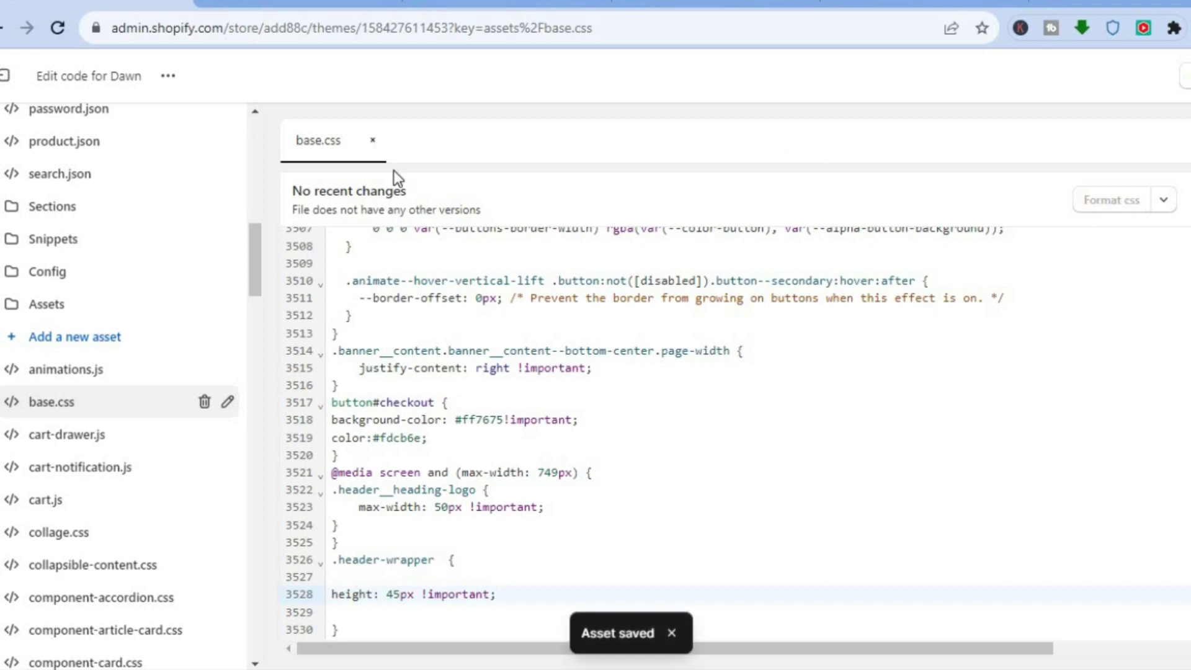
click(281, 4)
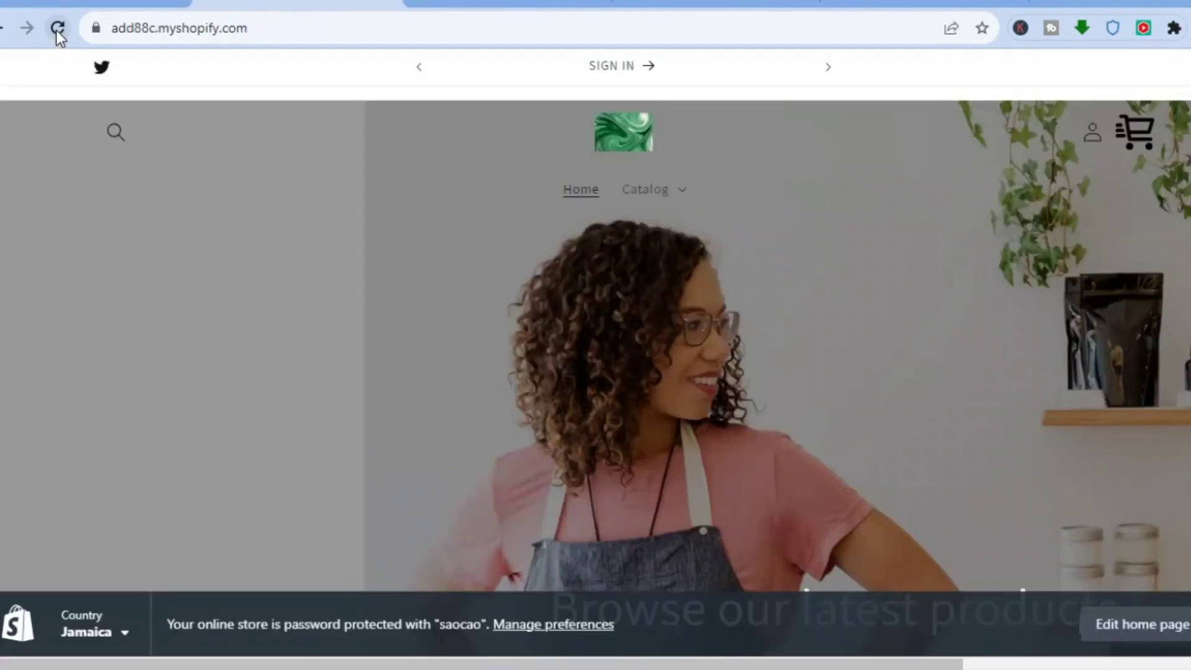
Reload and scroll the storefront to check the 45px header, then return to base.css
click(57, 29)
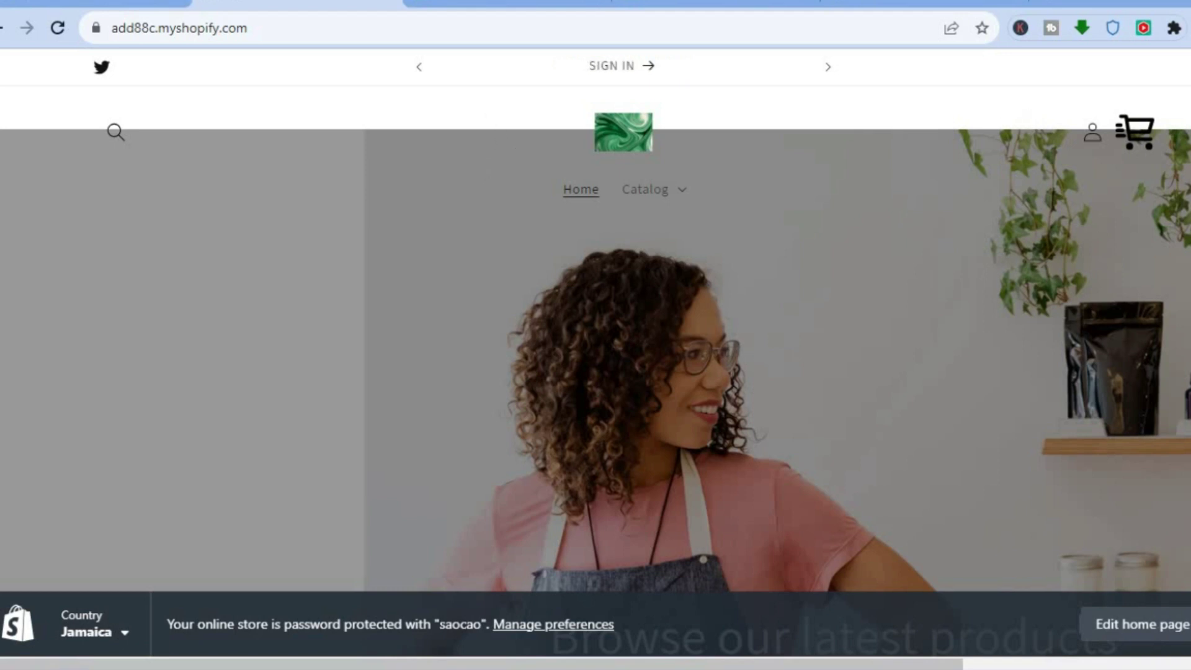
scroll(515, 148, down, 3)
scroll(595, 310, down, 5)
scroll(596, 310, up, 8)
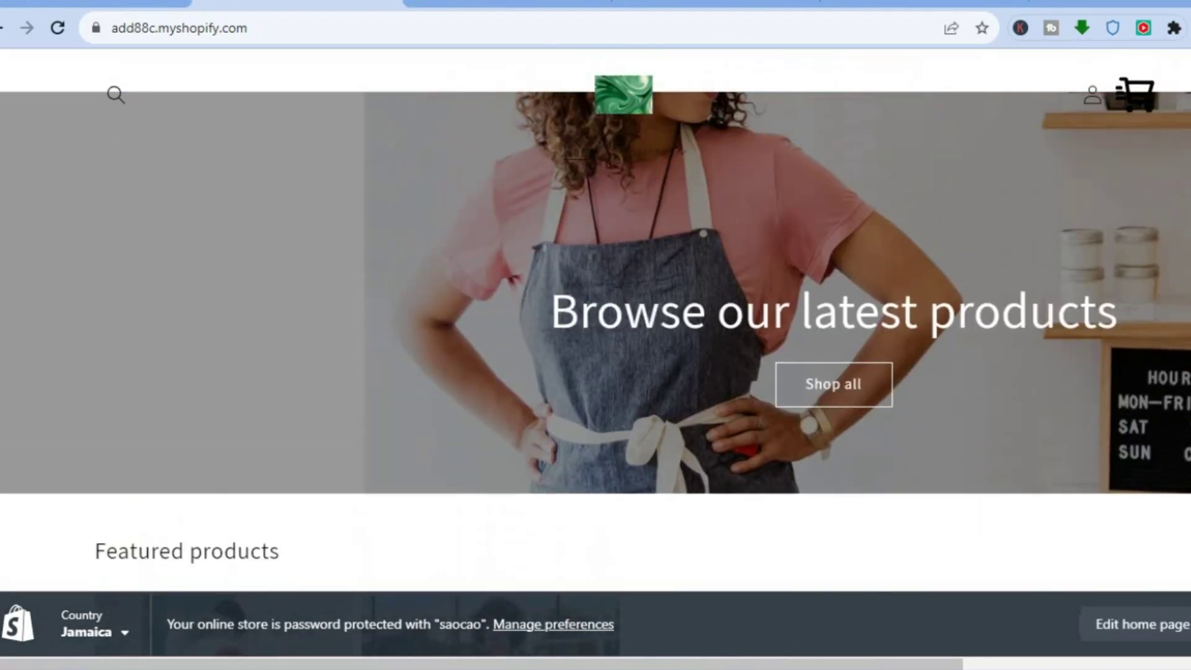
scroll(645, 159, down, 8)
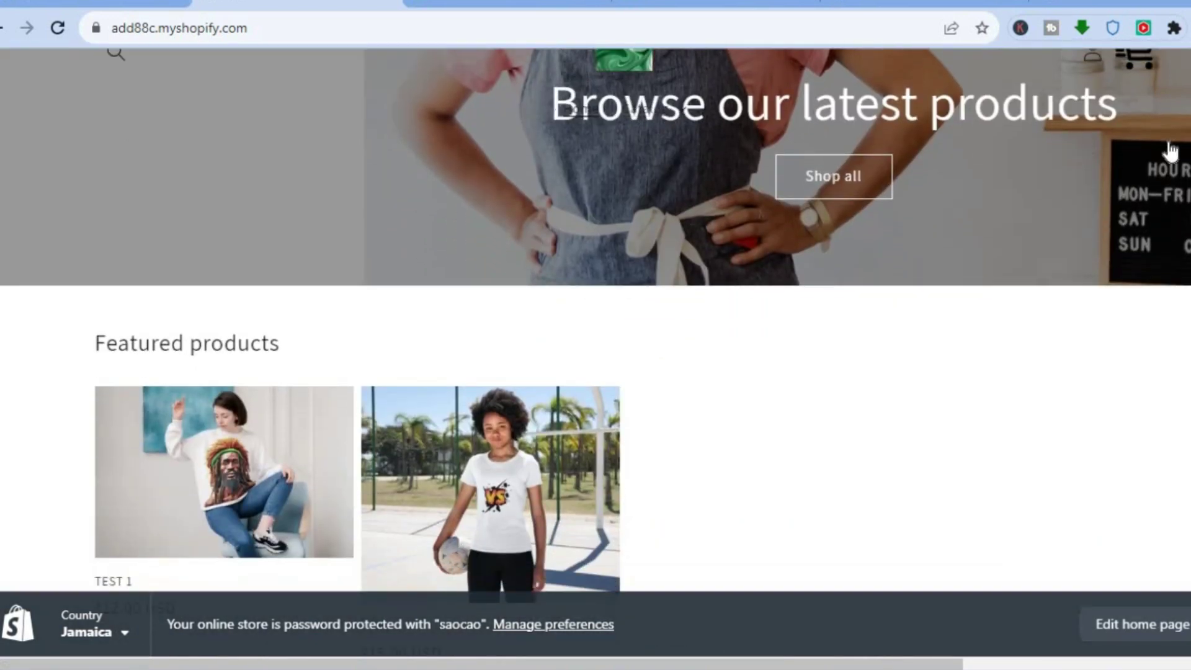
scroll(596, 352, up, 8)
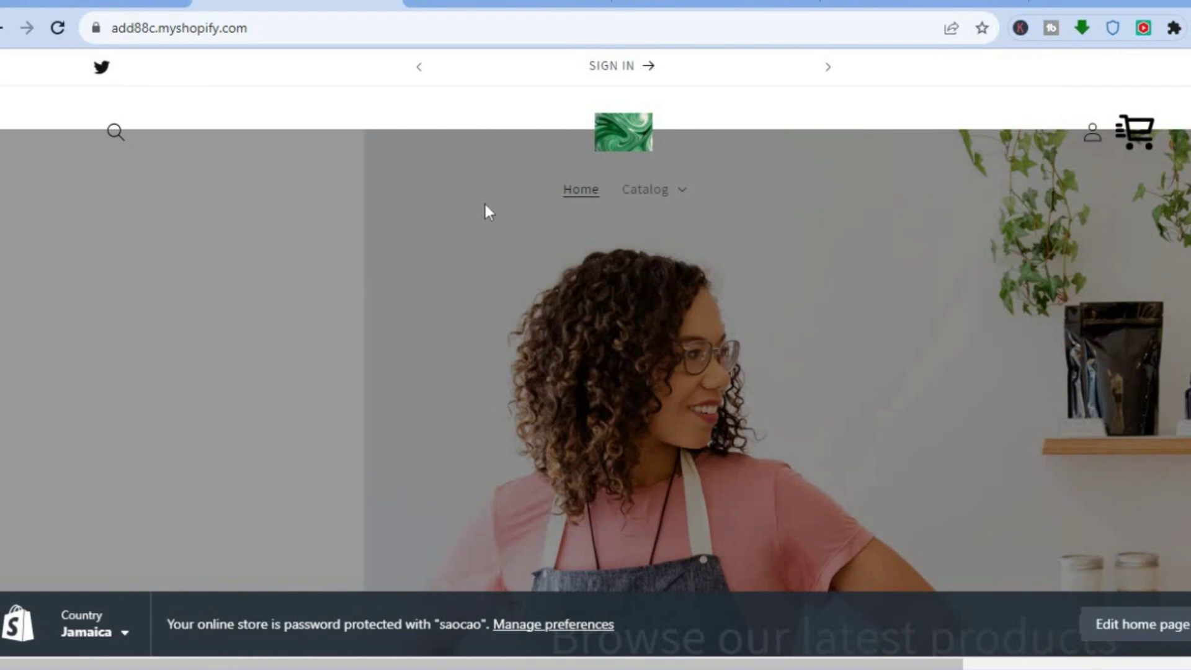
click(81, 8)
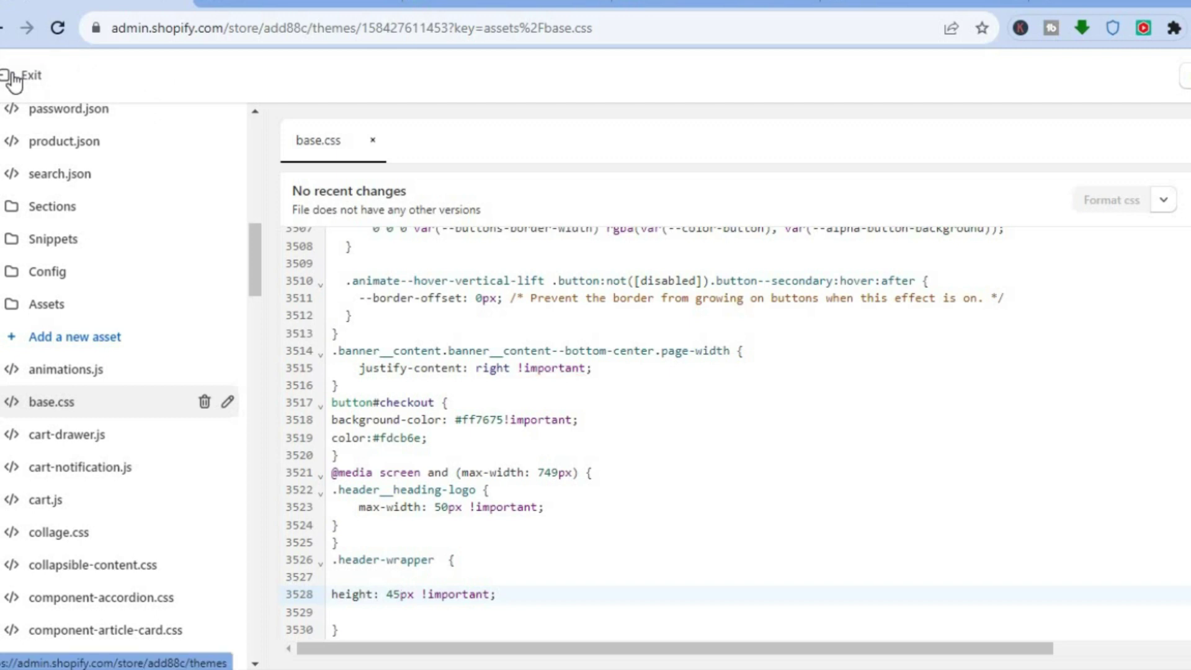
Exit the code editor and go through Home to the Online Store themes list showing Dawn
click(14, 80)
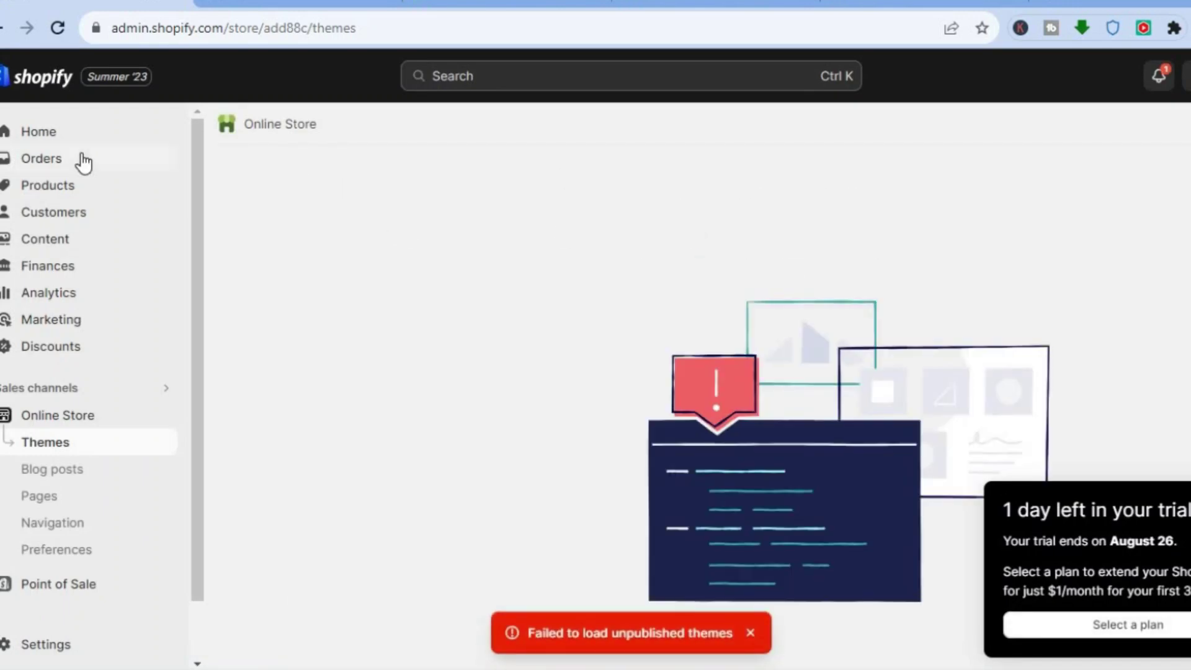
click(62, 133)
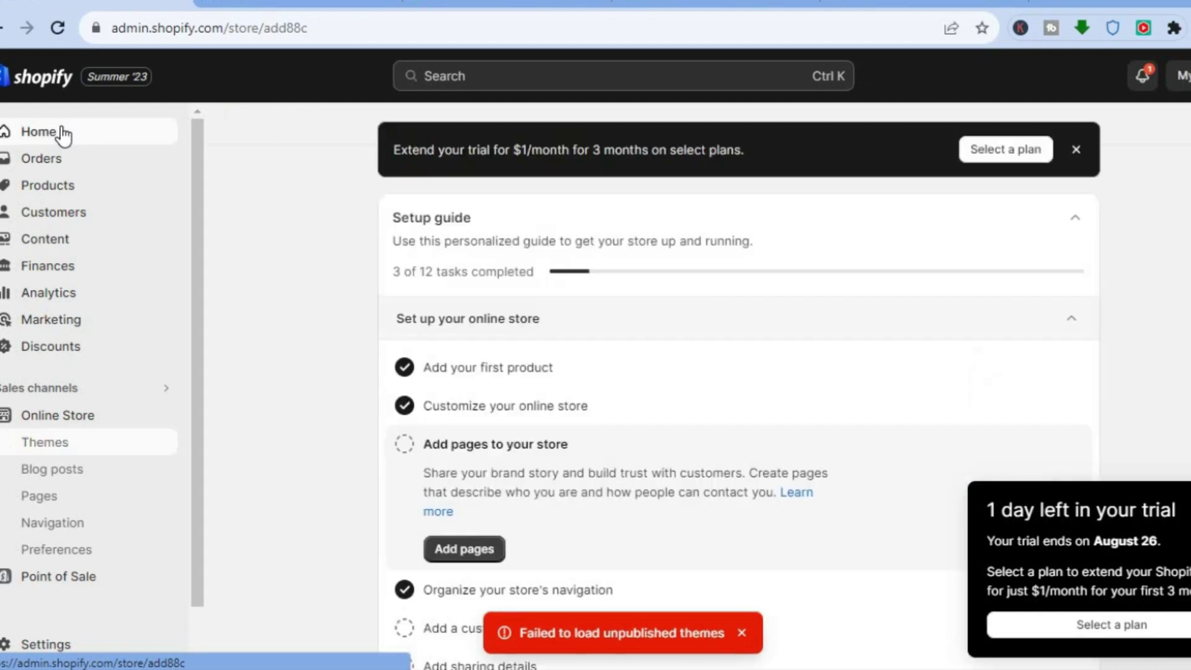
click(67, 422)
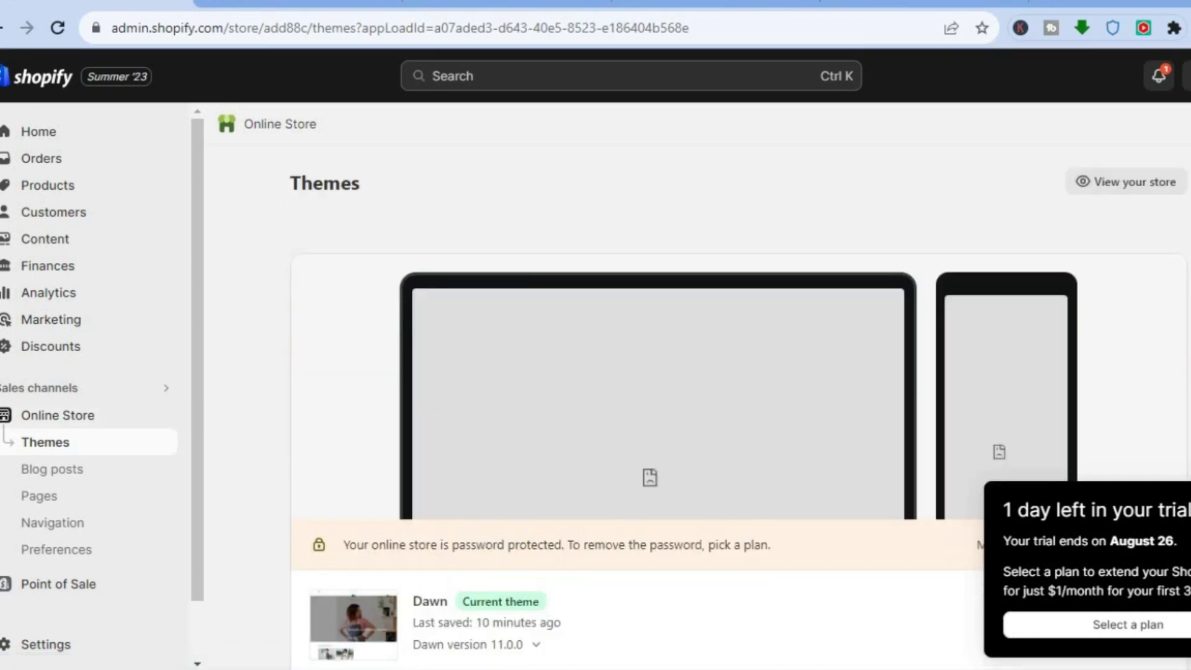
scroll(652, 477, down, 2)
scroll(1114, 428, down, 2)
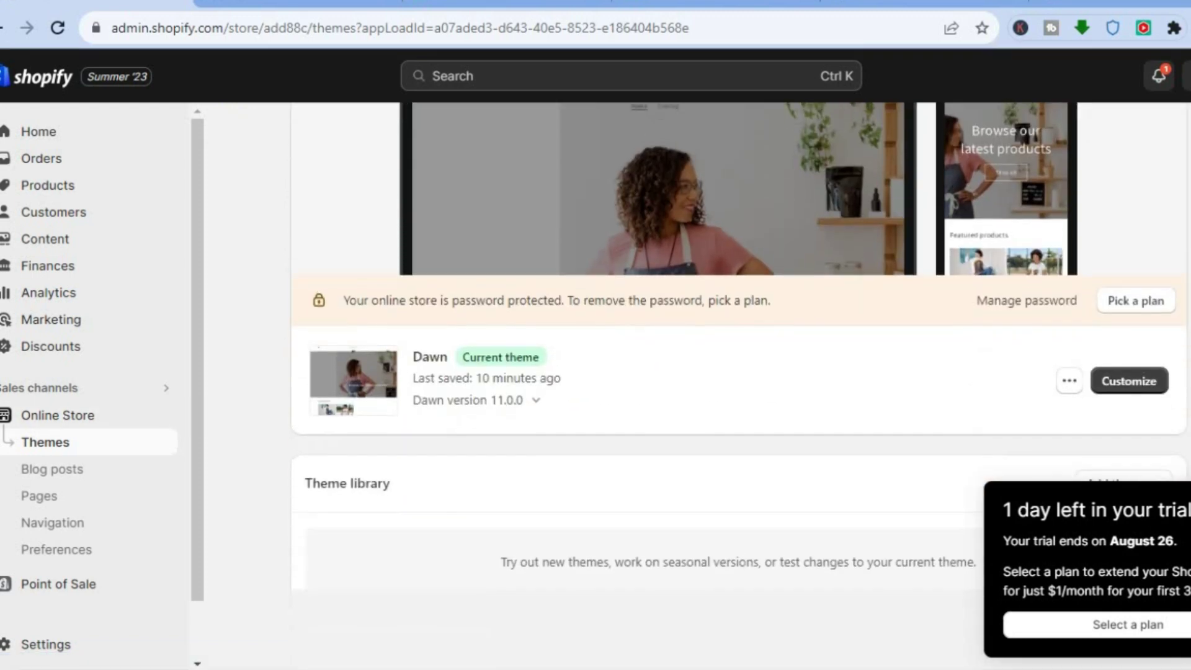
Customize Dawn and set the Header section's desktop logo position to Middle left
click(1126, 388)
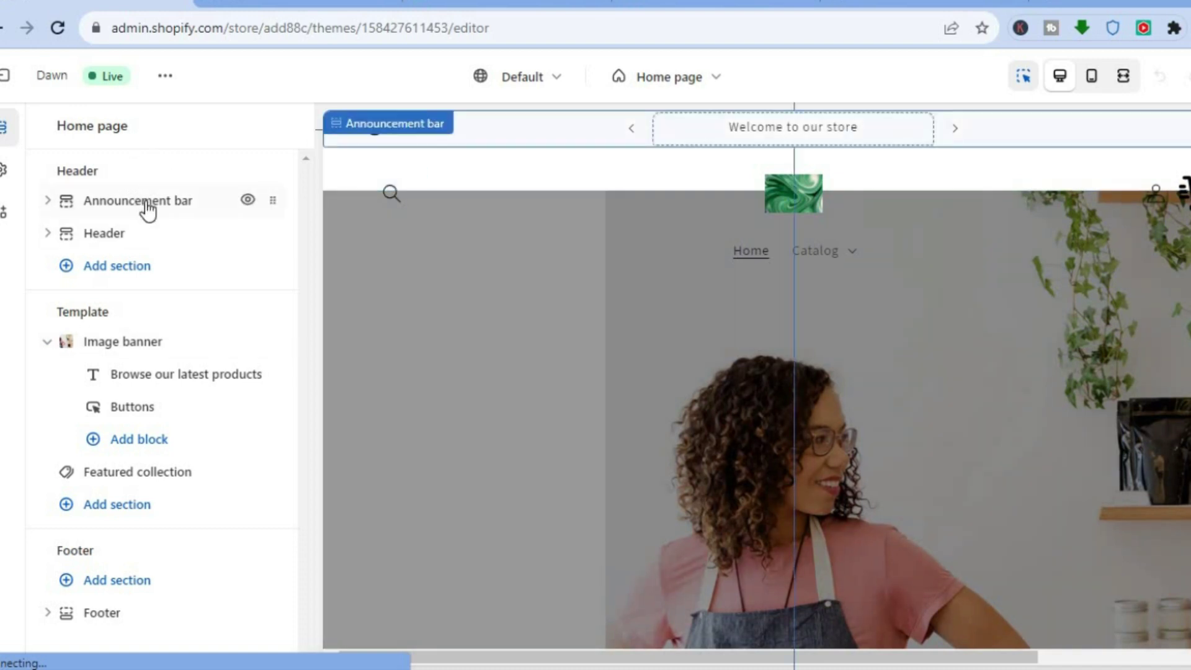
click(127, 243)
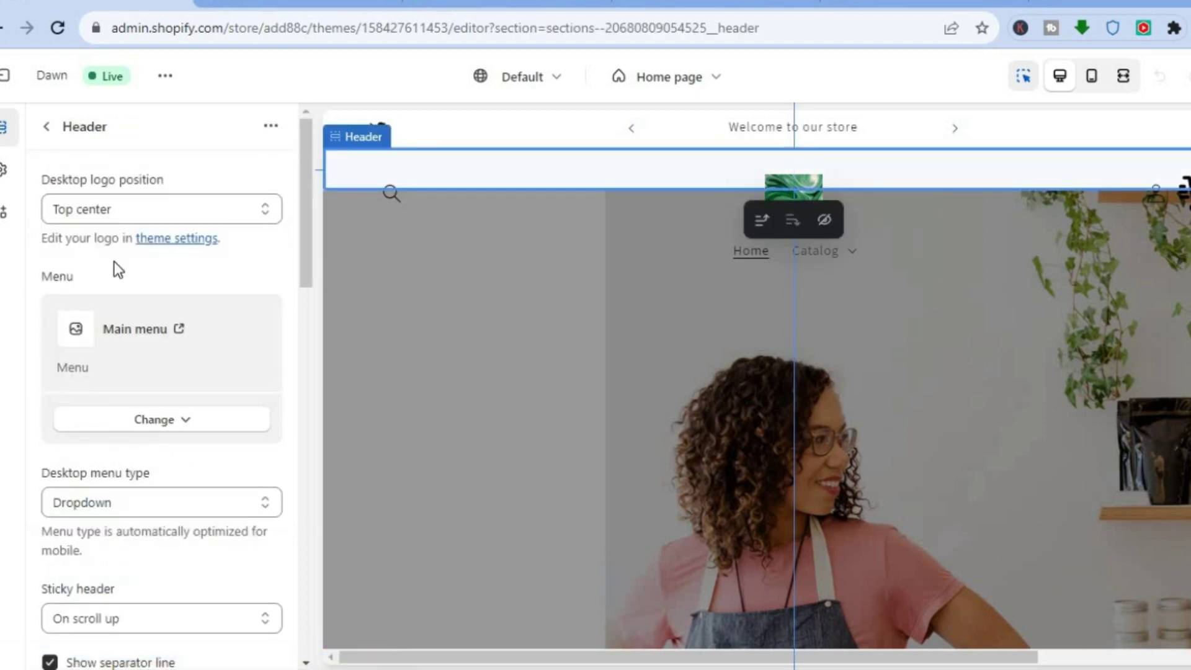
click(131, 209)
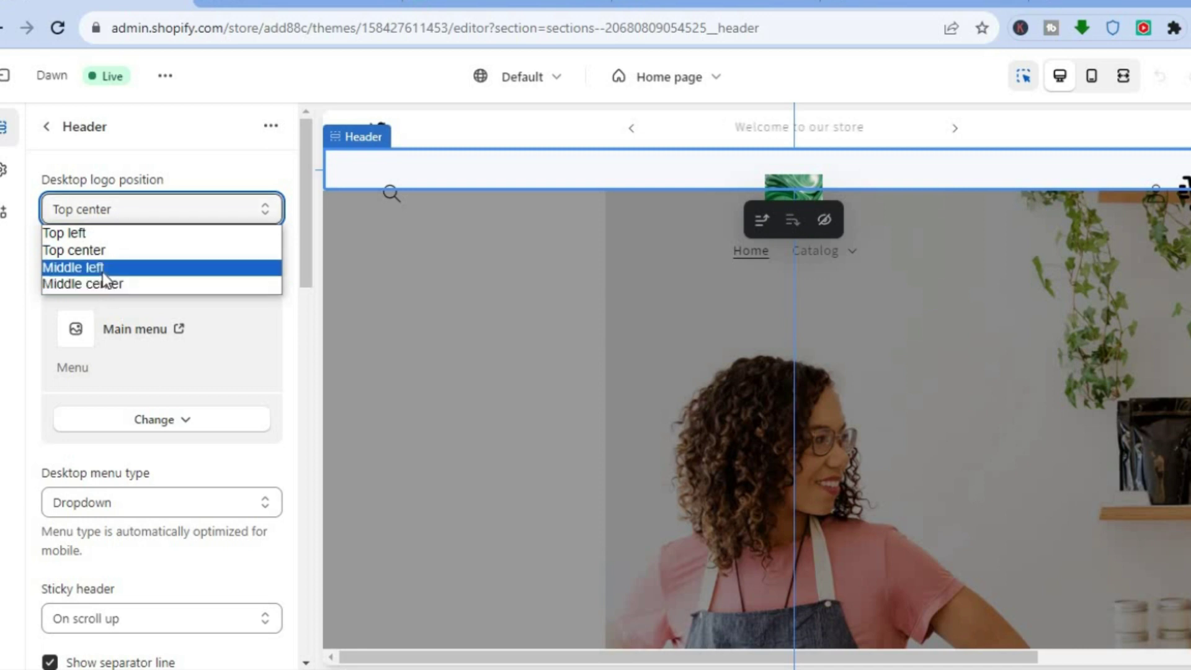
click(84, 228)
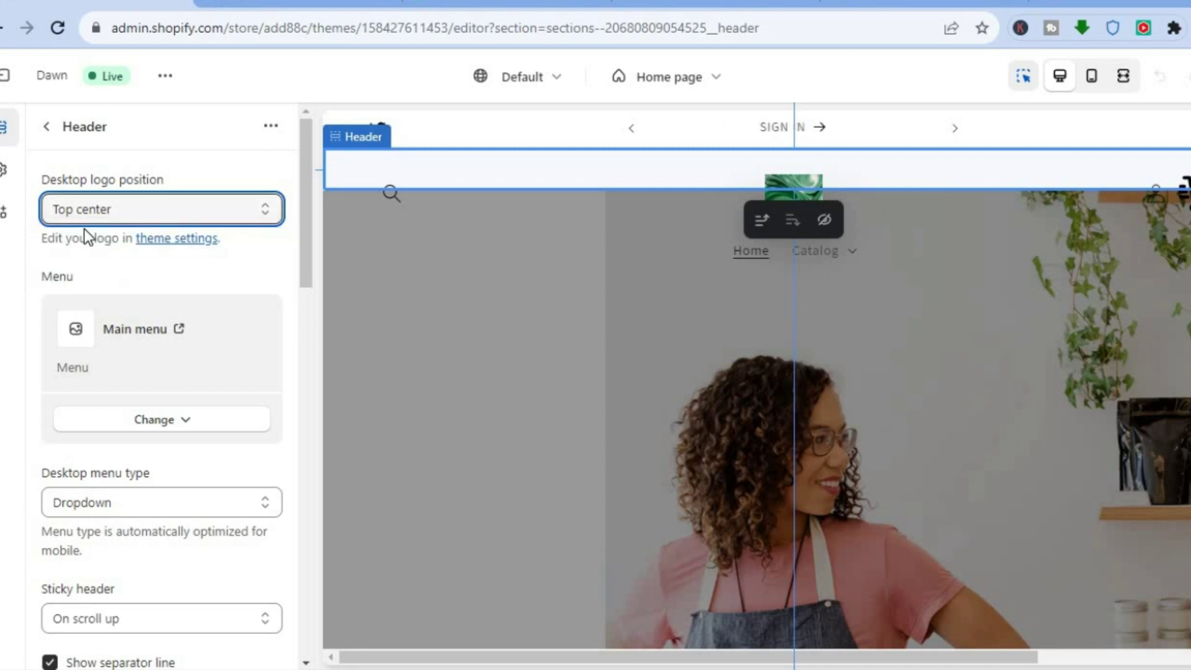
click(166, 196)
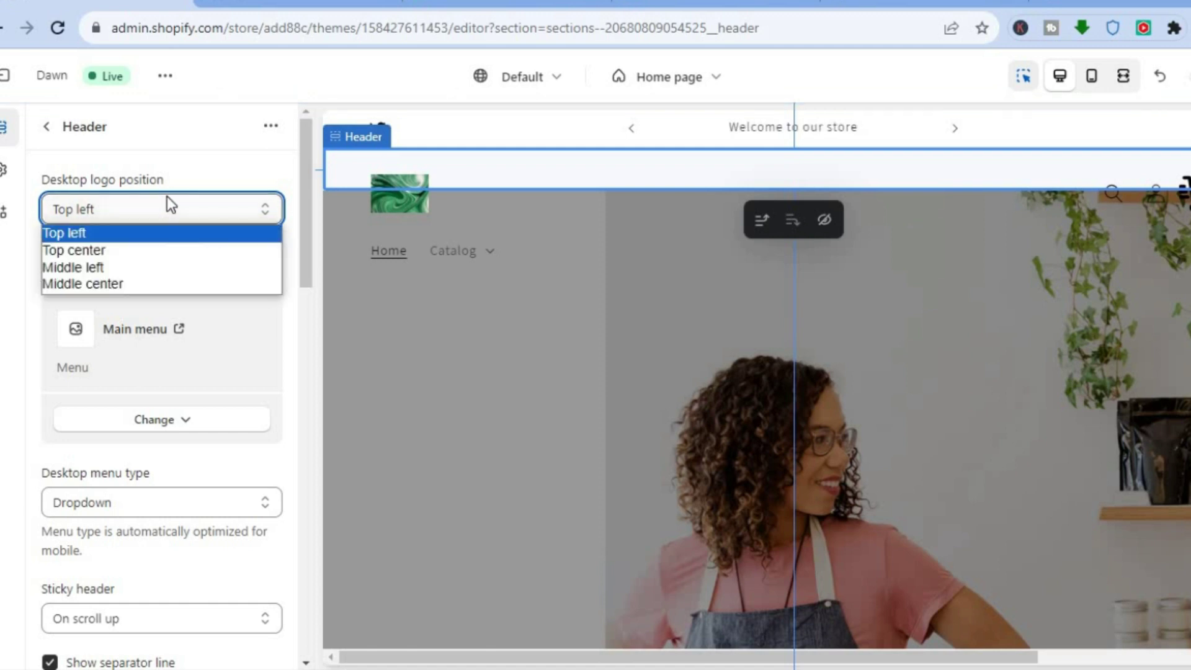
click(126, 266)
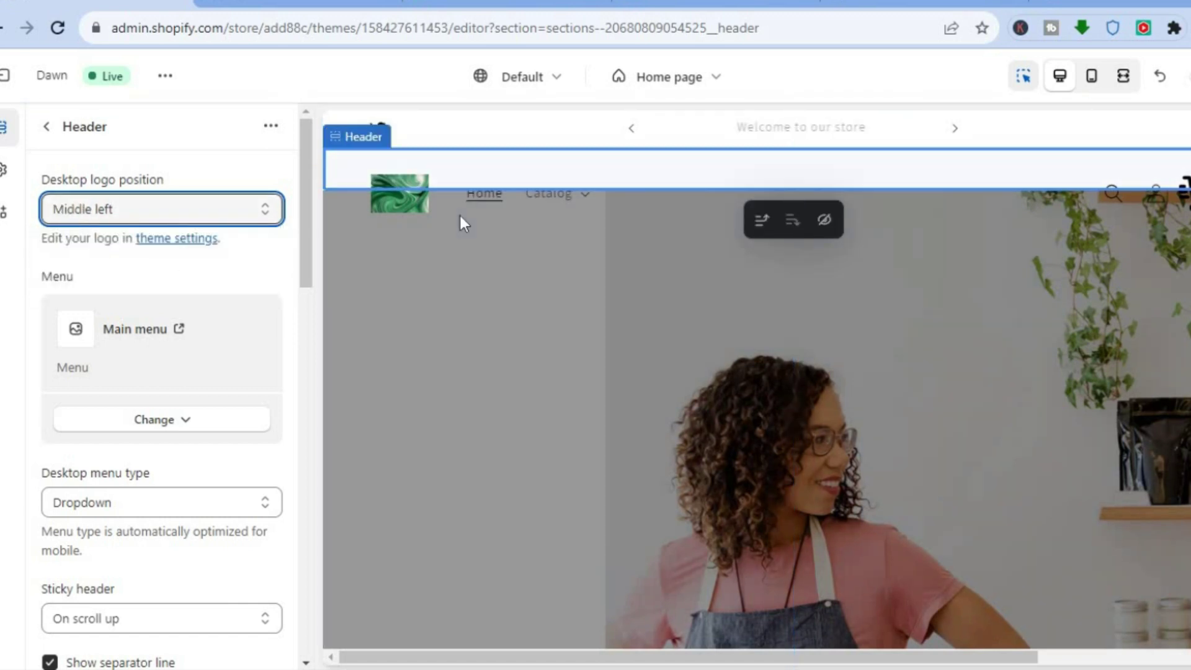
drag(307, 218, 301, 258)
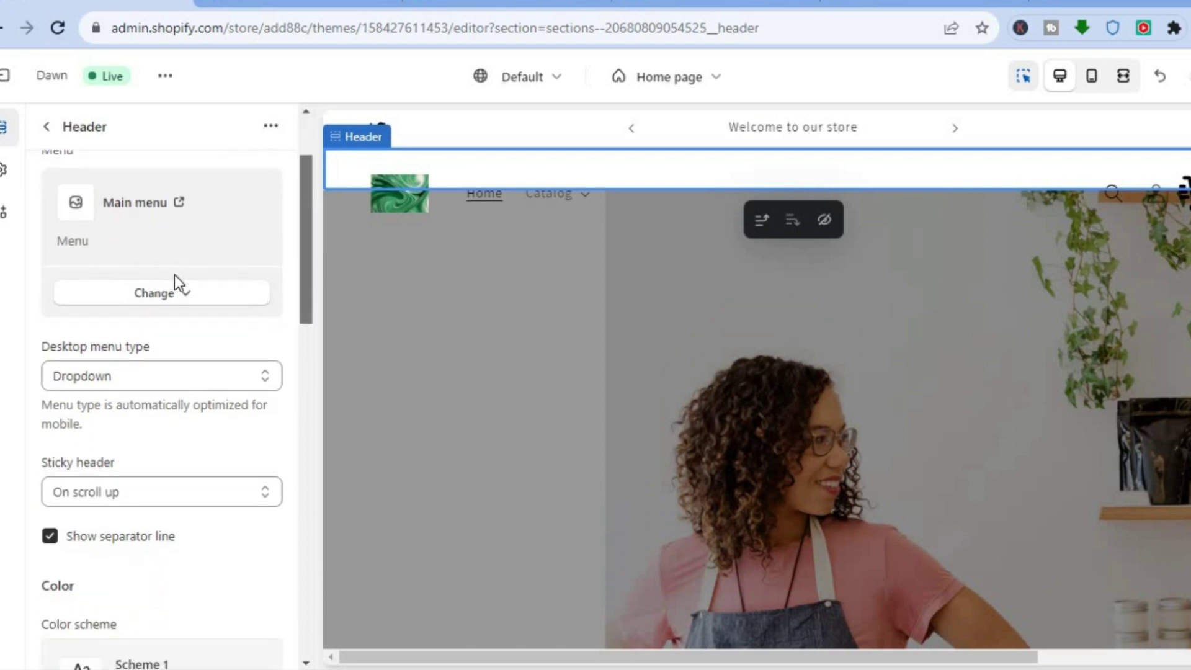
Set the header's desktop menu type to Drawer after trying Mega menu, then test the preview drawer
click(179, 304)
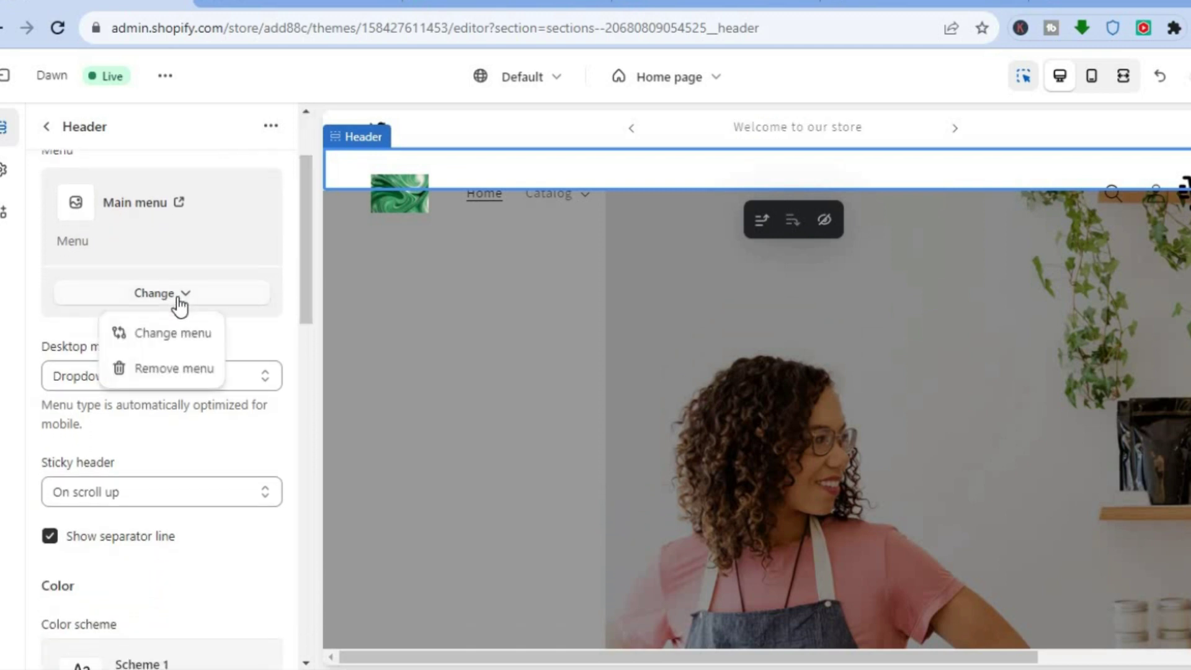
click(179, 304)
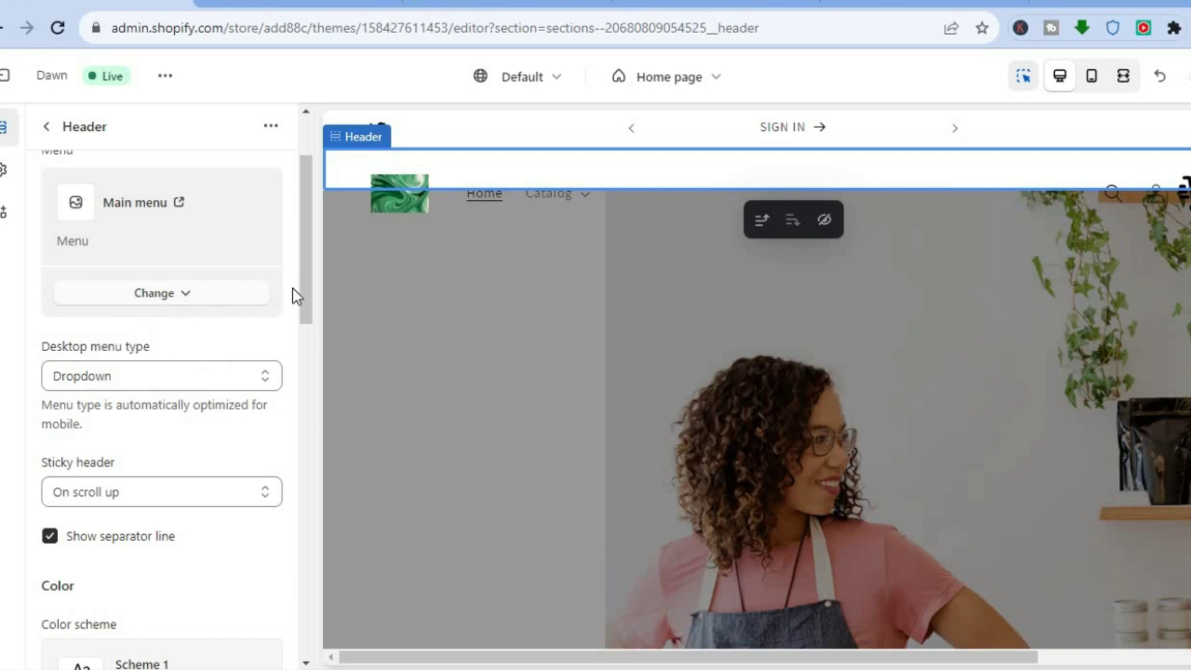
drag(302, 272, 302, 303)
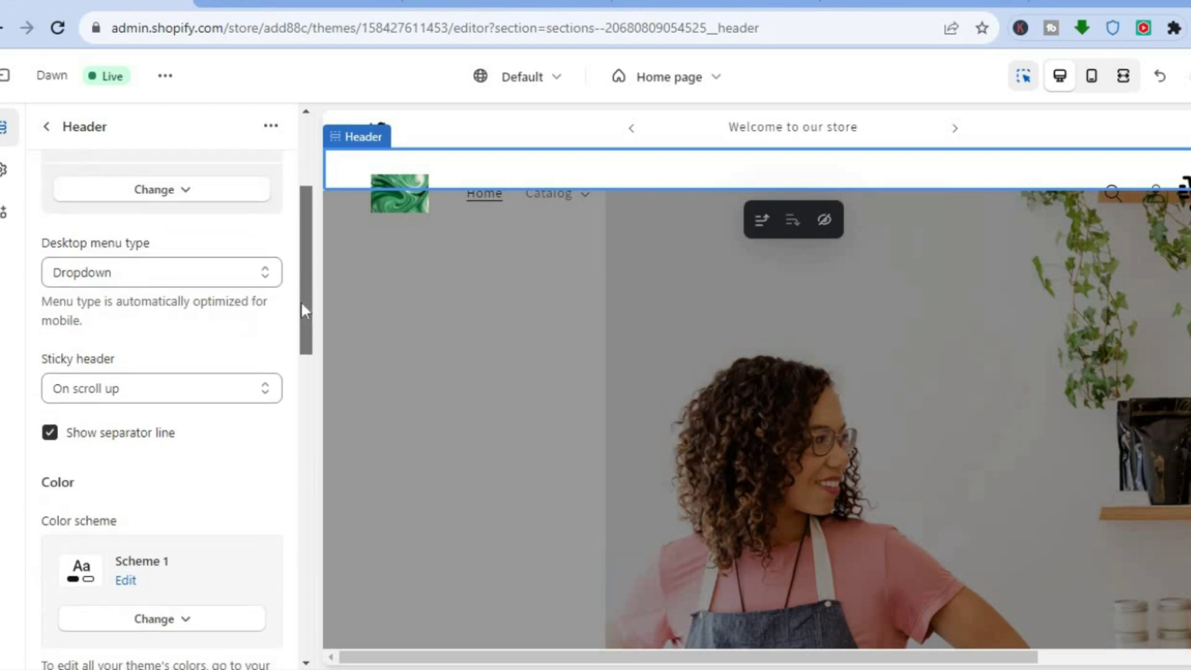
click(254, 274)
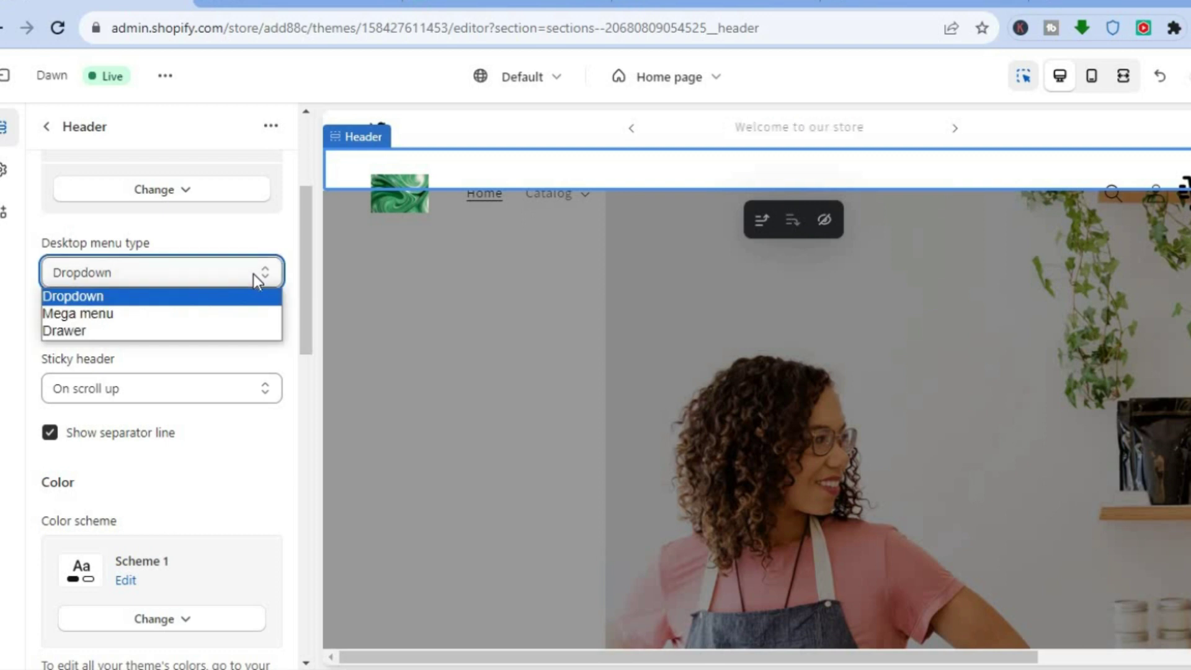
click(215, 315)
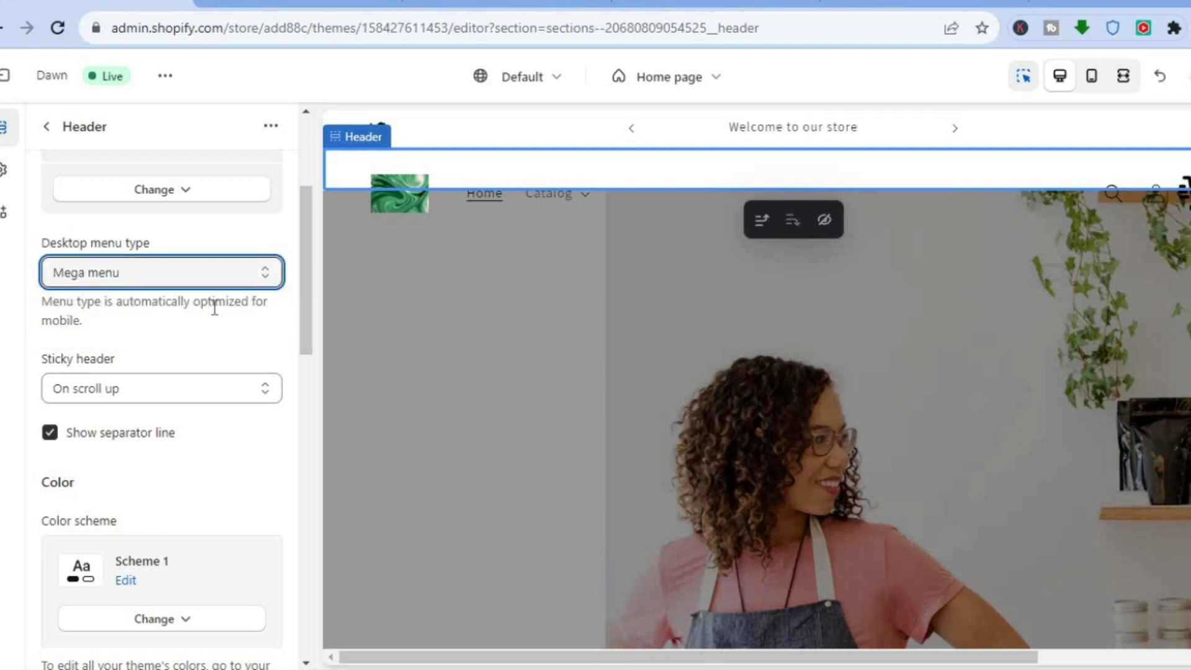
click(233, 269)
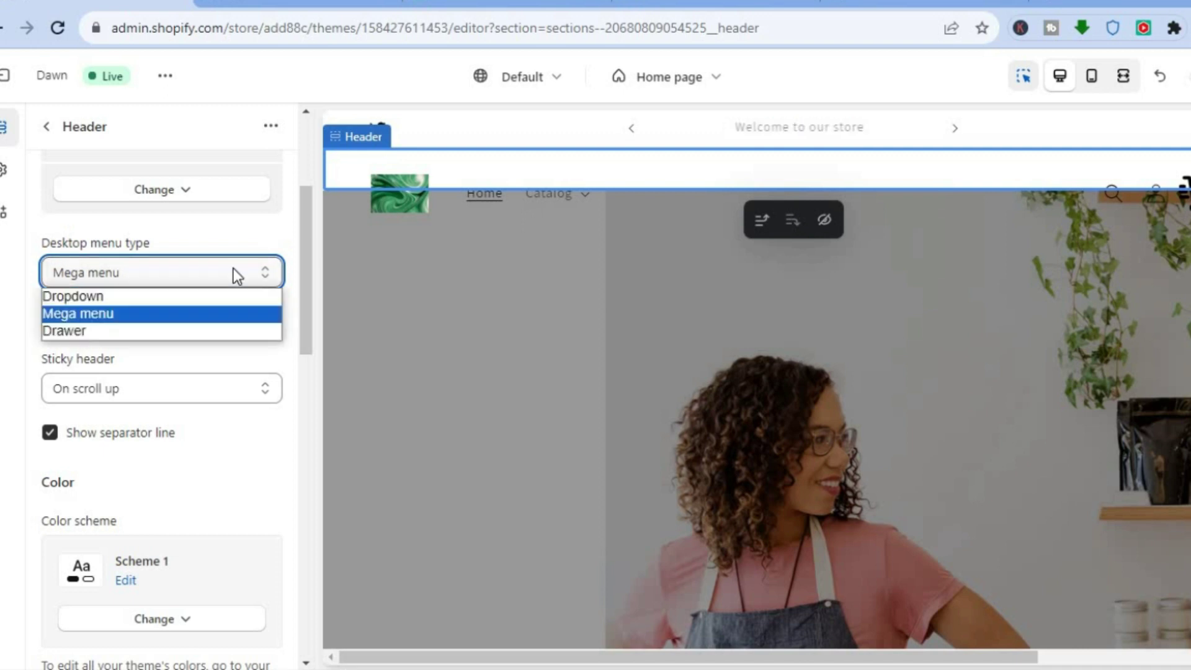
click(162, 338)
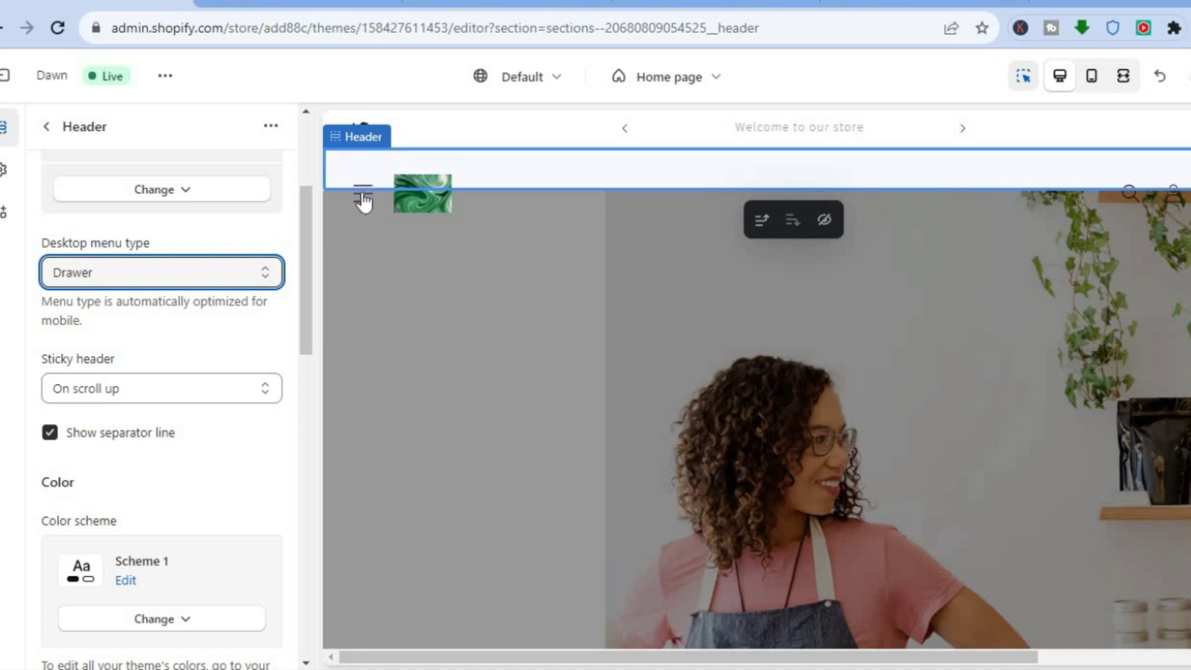
click(362, 198)
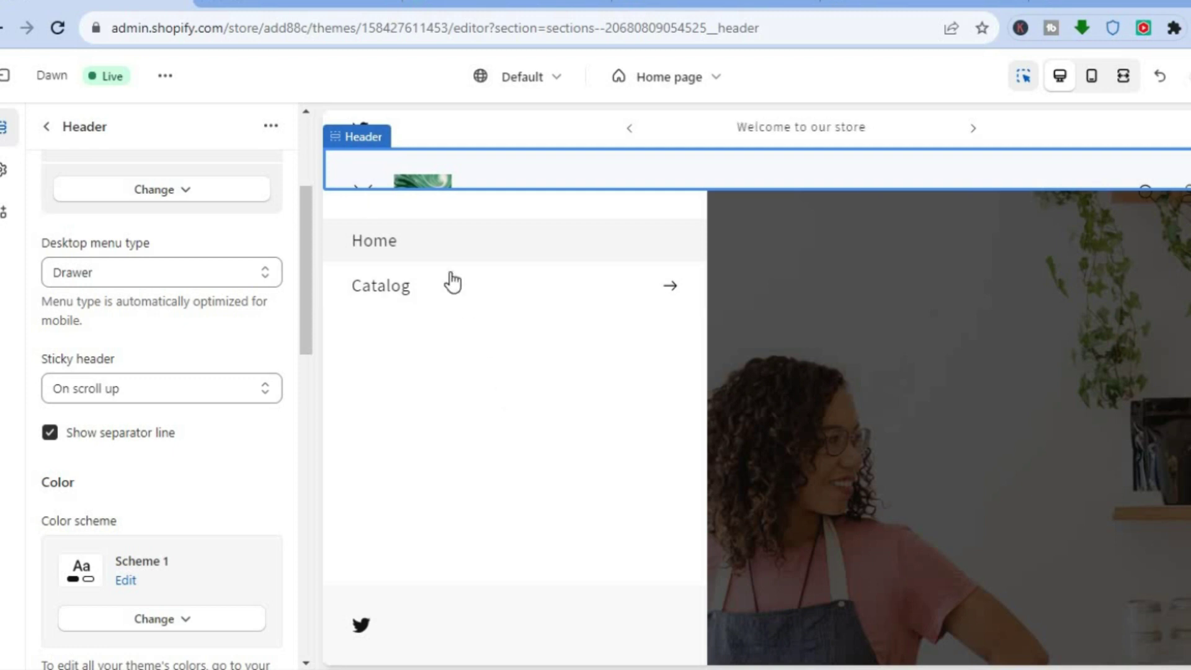
click(363, 191)
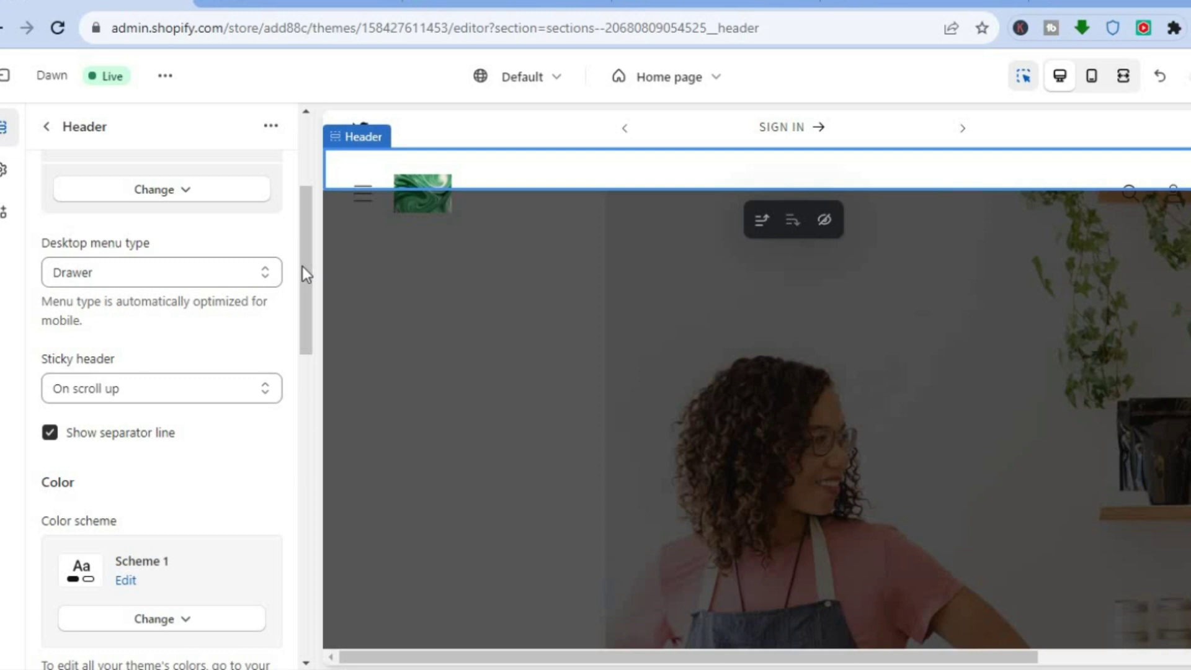
Set Sticky header to 'Always, reduce logo size', keeping the separator line under the header
scroll(302, 266, down, 1)
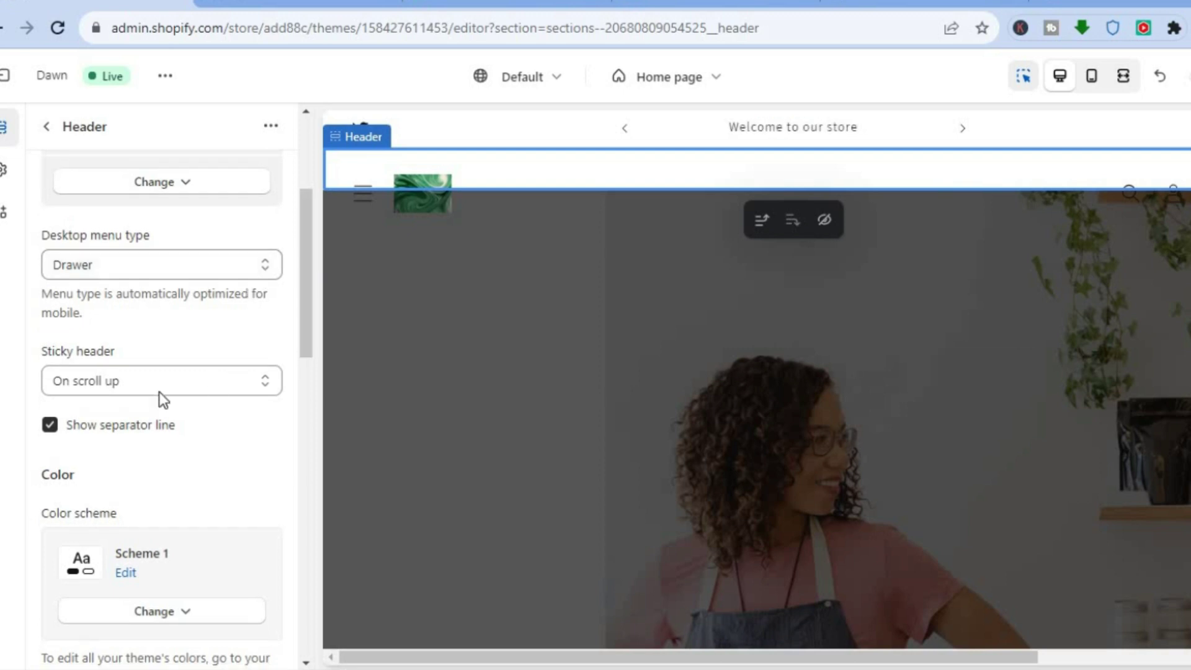
click(191, 385)
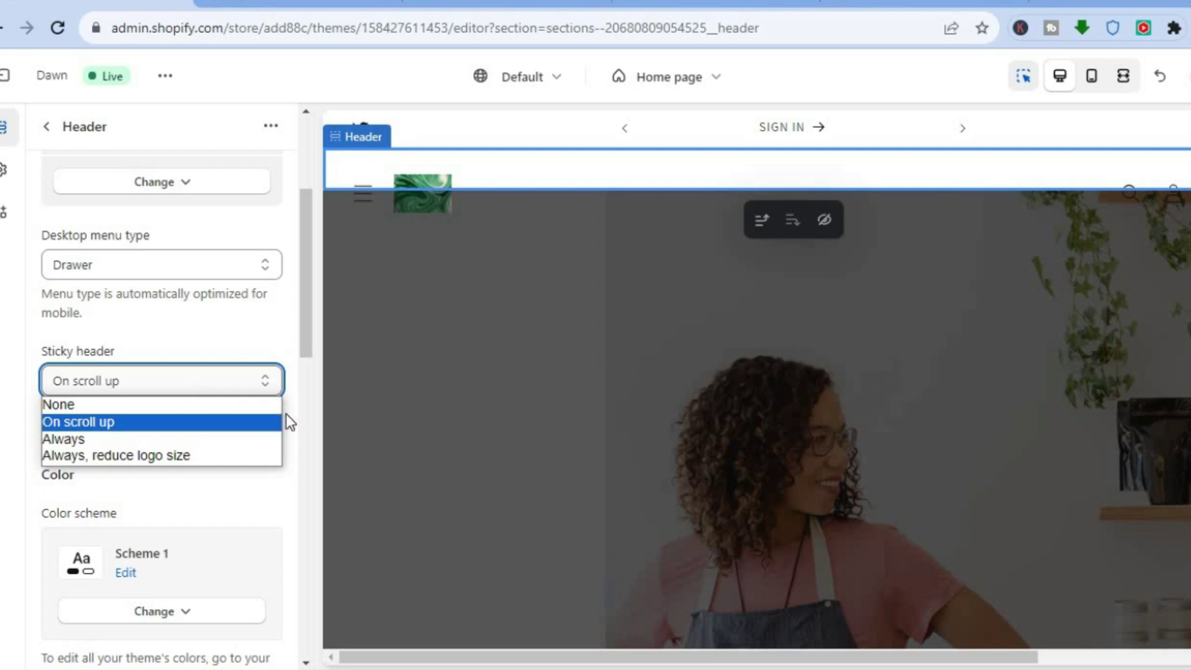
click(172, 406)
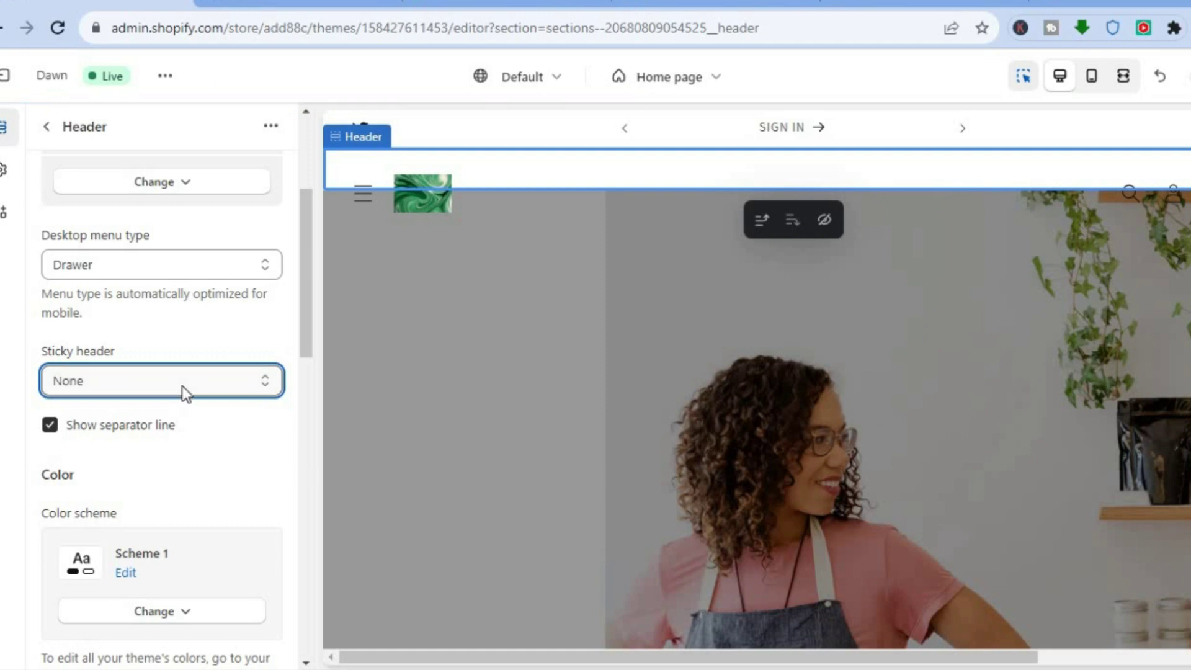
click(181, 386)
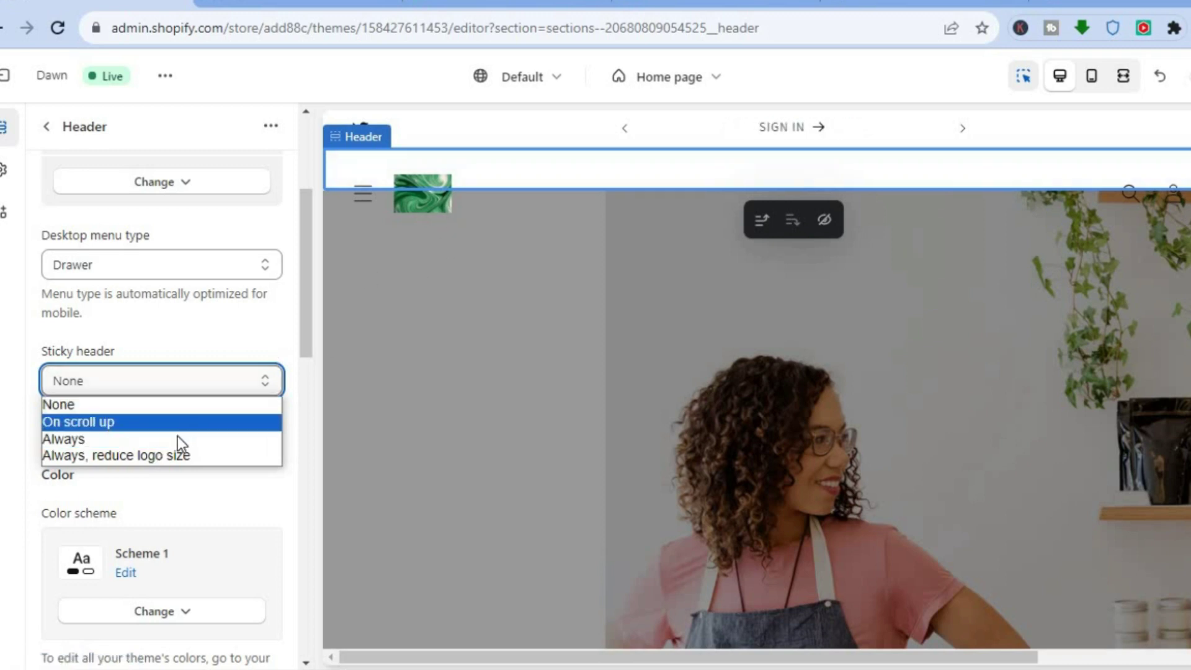
key(Escape)
key(Down)
key(Down)
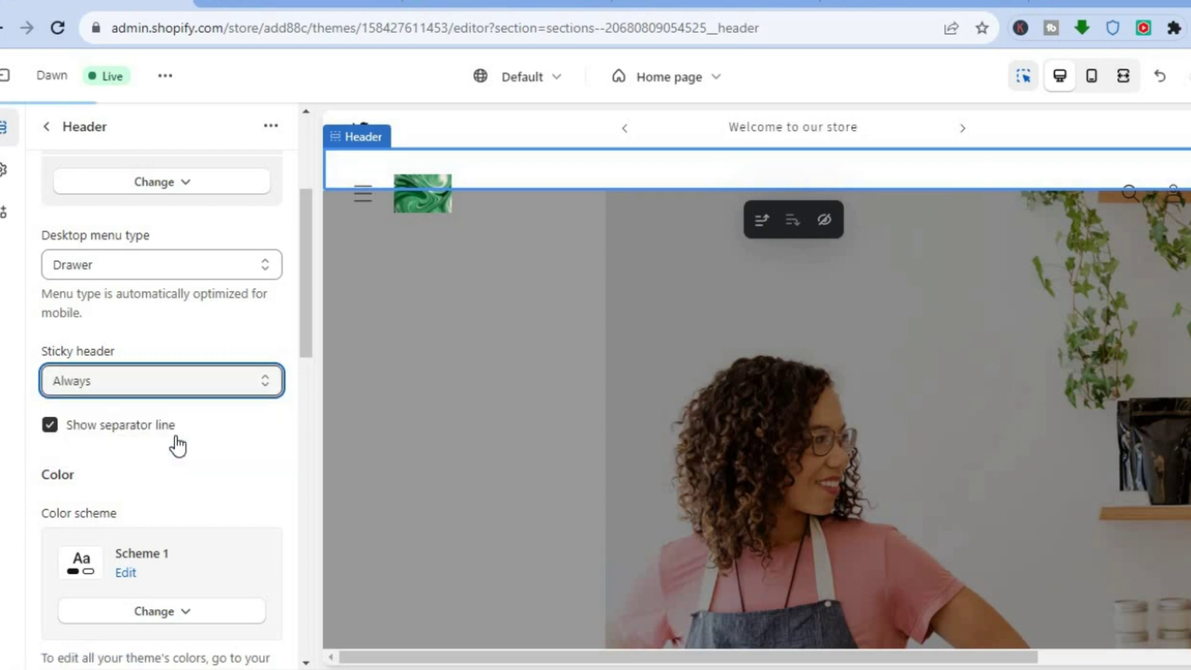
click(200, 378)
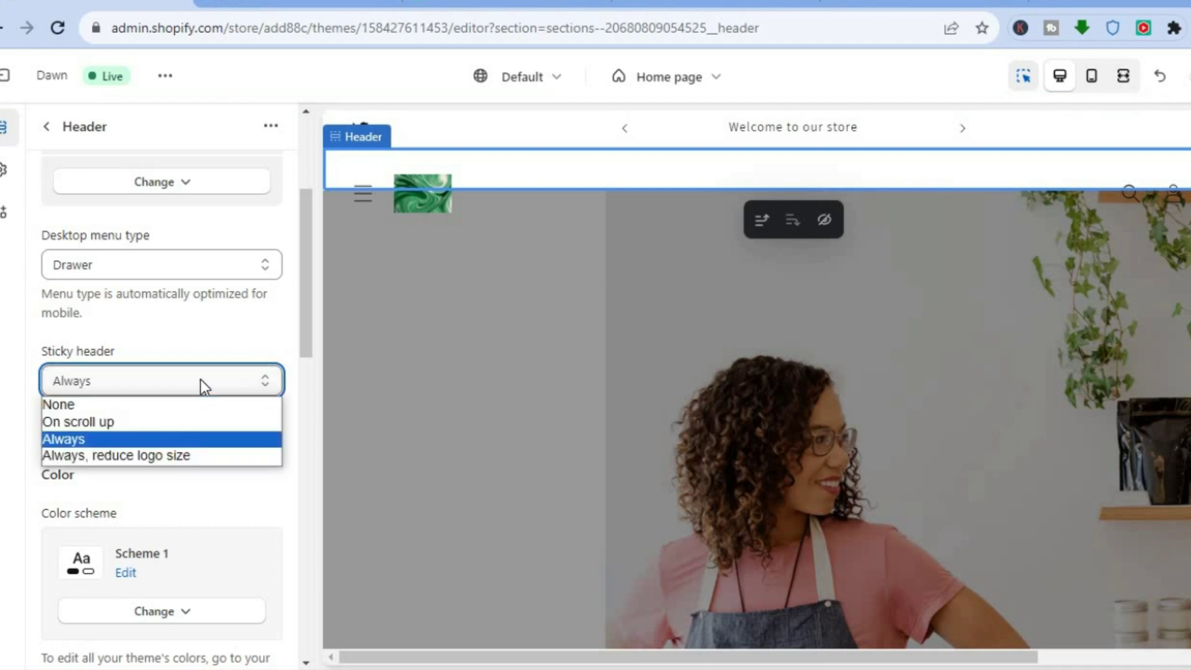
click(173, 455)
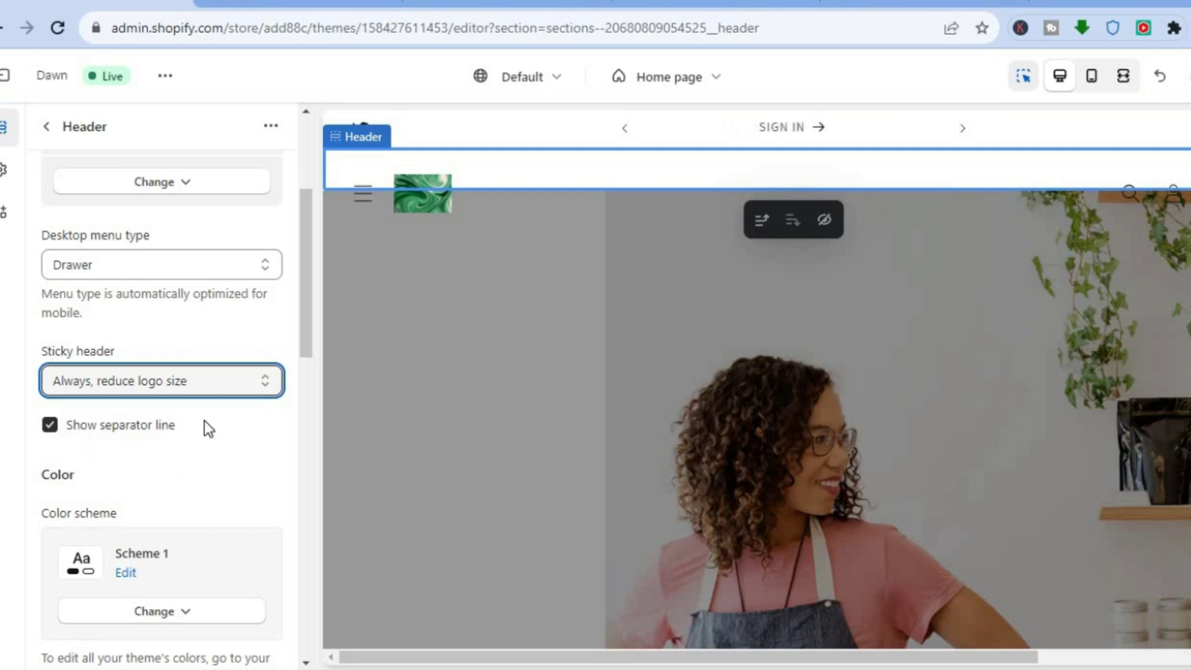
click(50, 431)
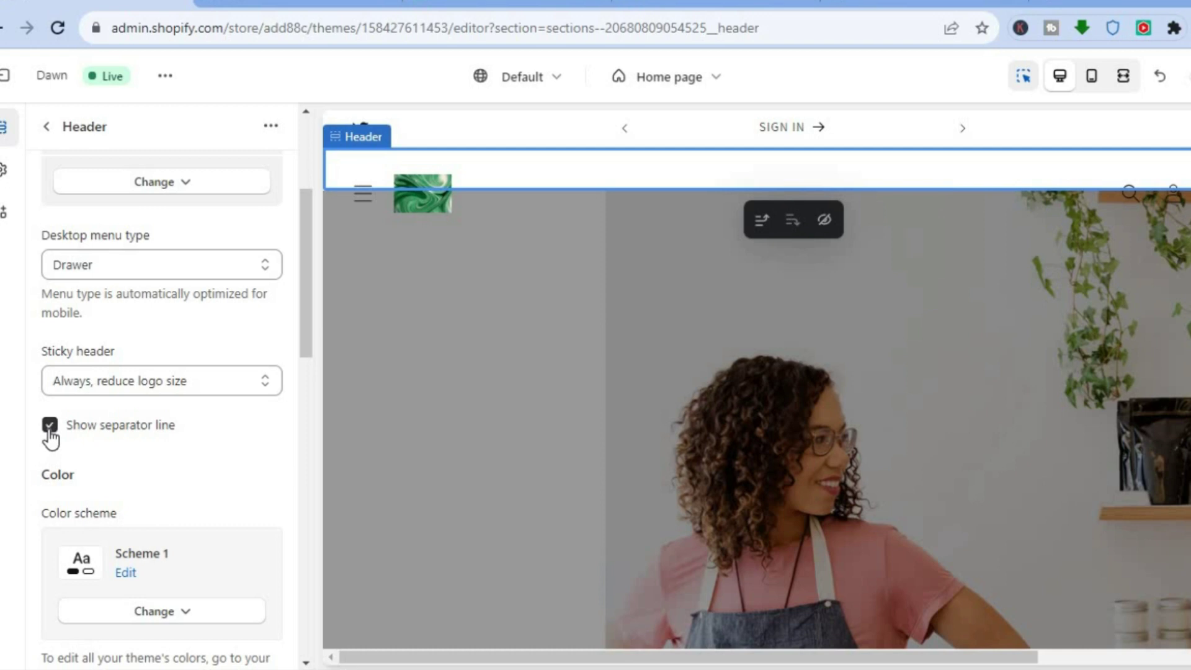
Edit Scheme 1 and set its background colour to the blue swatch #1773B0
drag(307, 324, 296, 391)
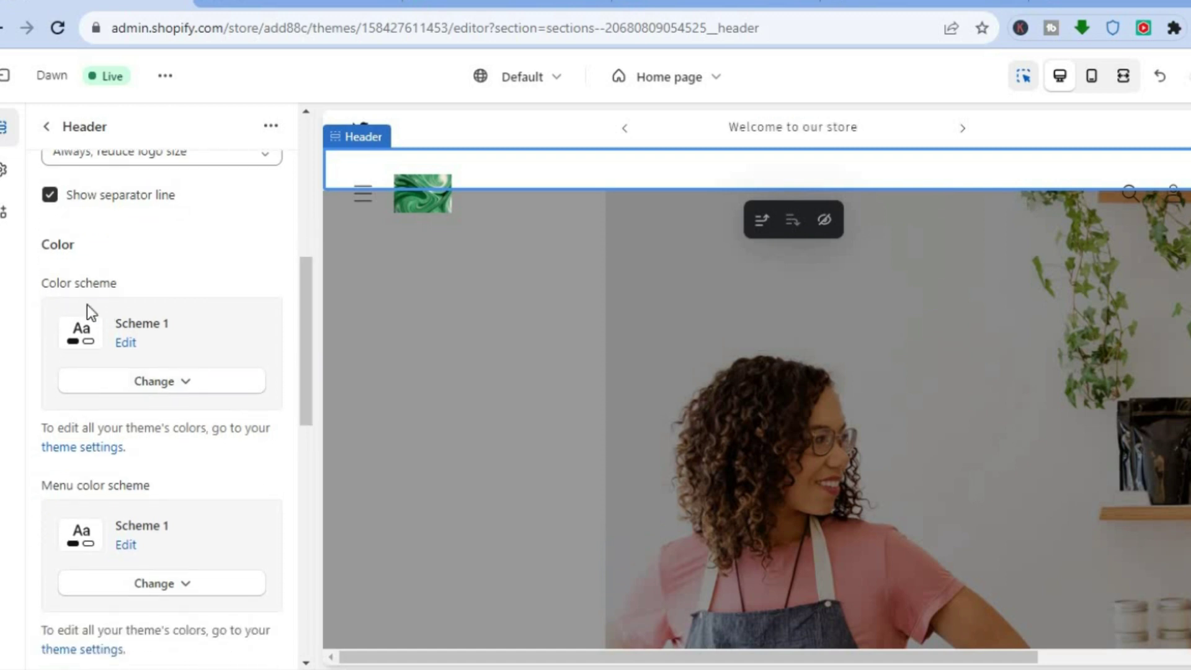
click(126, 344)
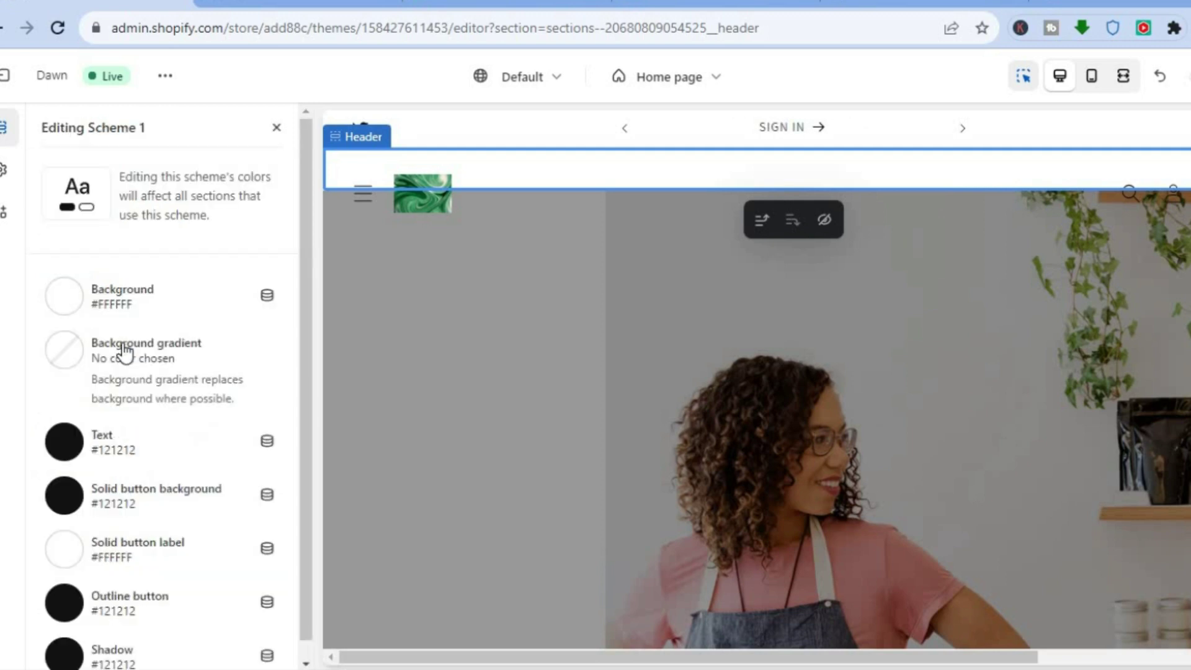
scroll(300, 310, down, 1)
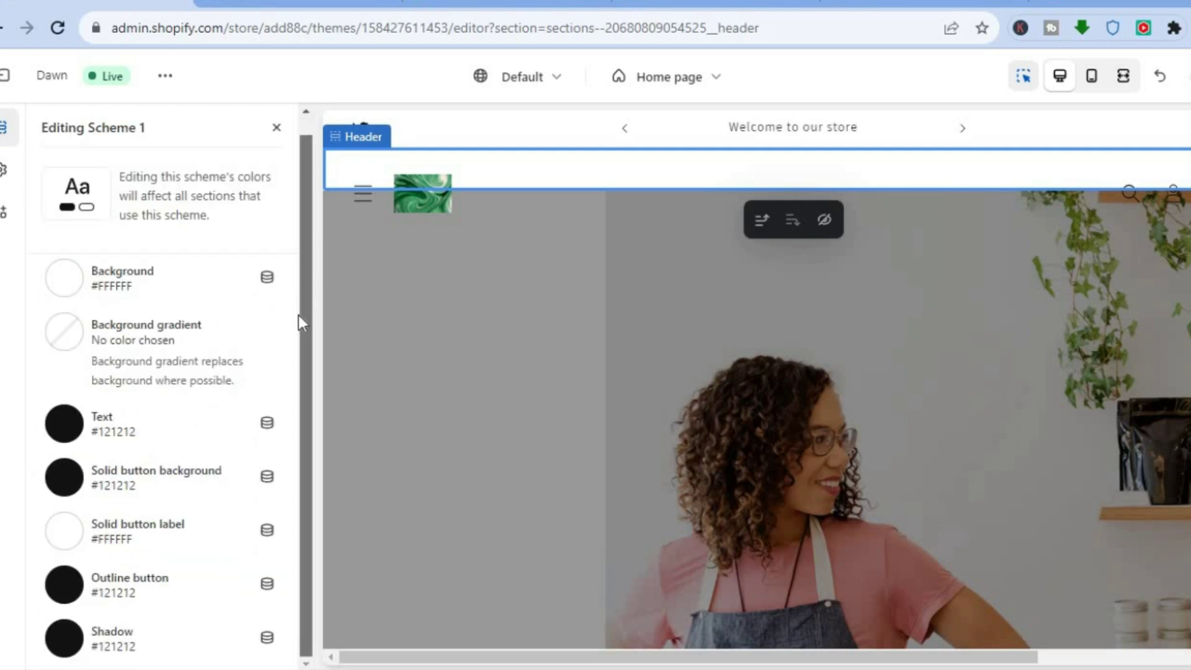
click(65, 277)
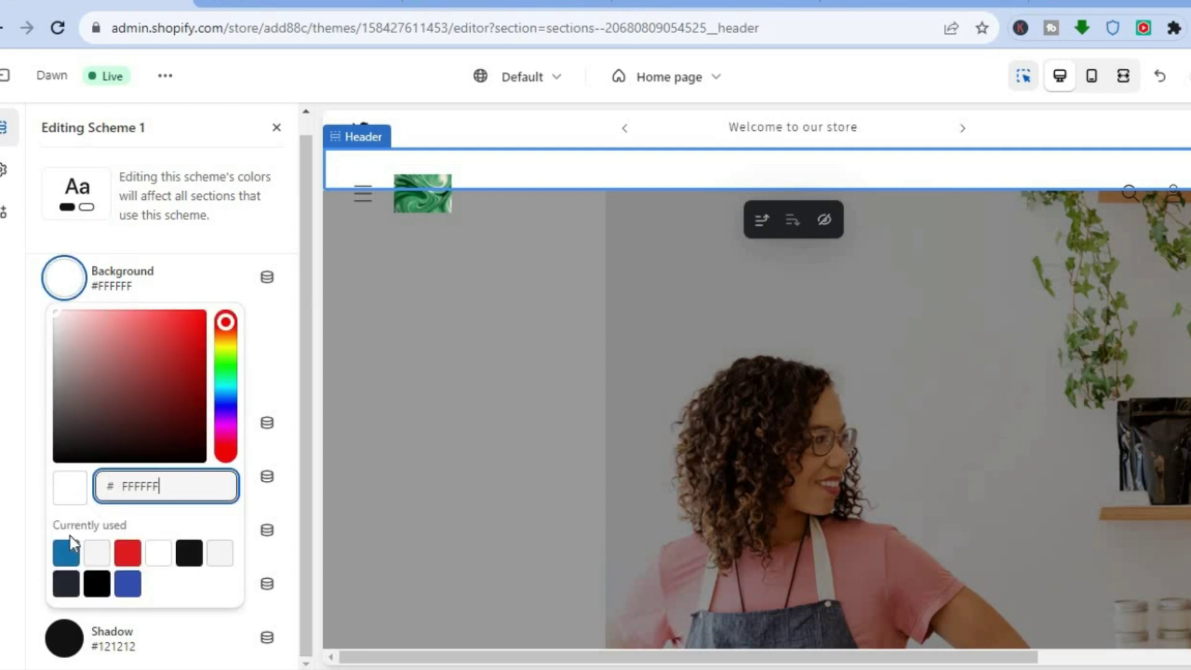
click(67, 553)
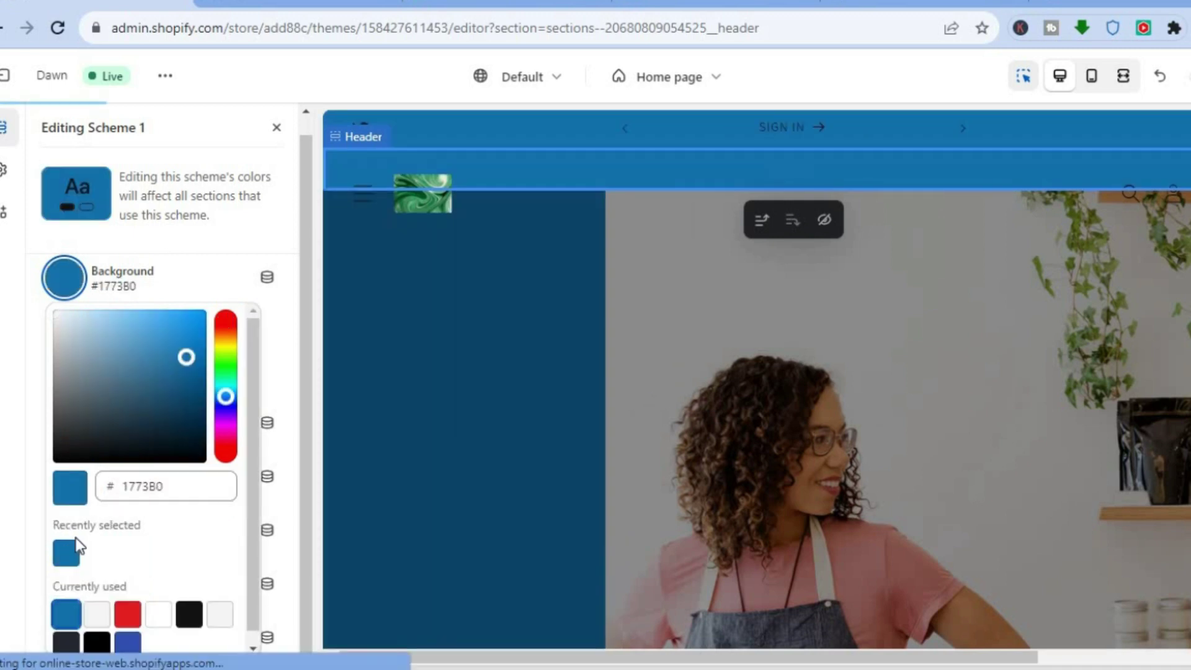
Check the blue result in the preview's menu drawer and on the live storefront
click(360, 197)
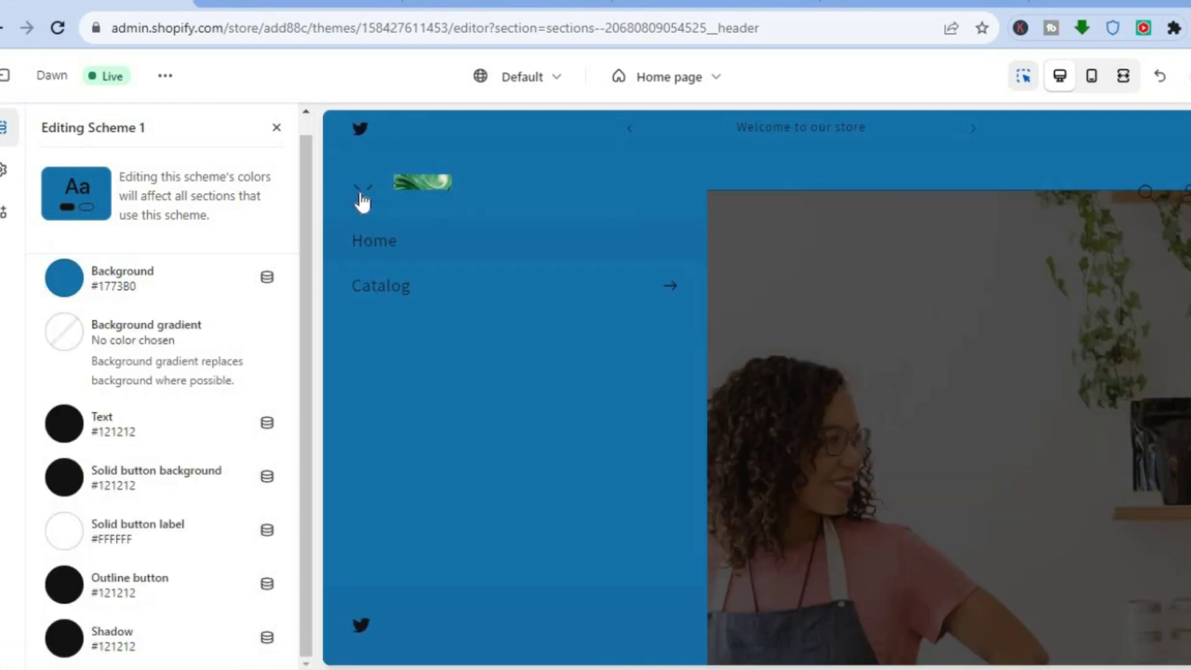
click(718, 258)
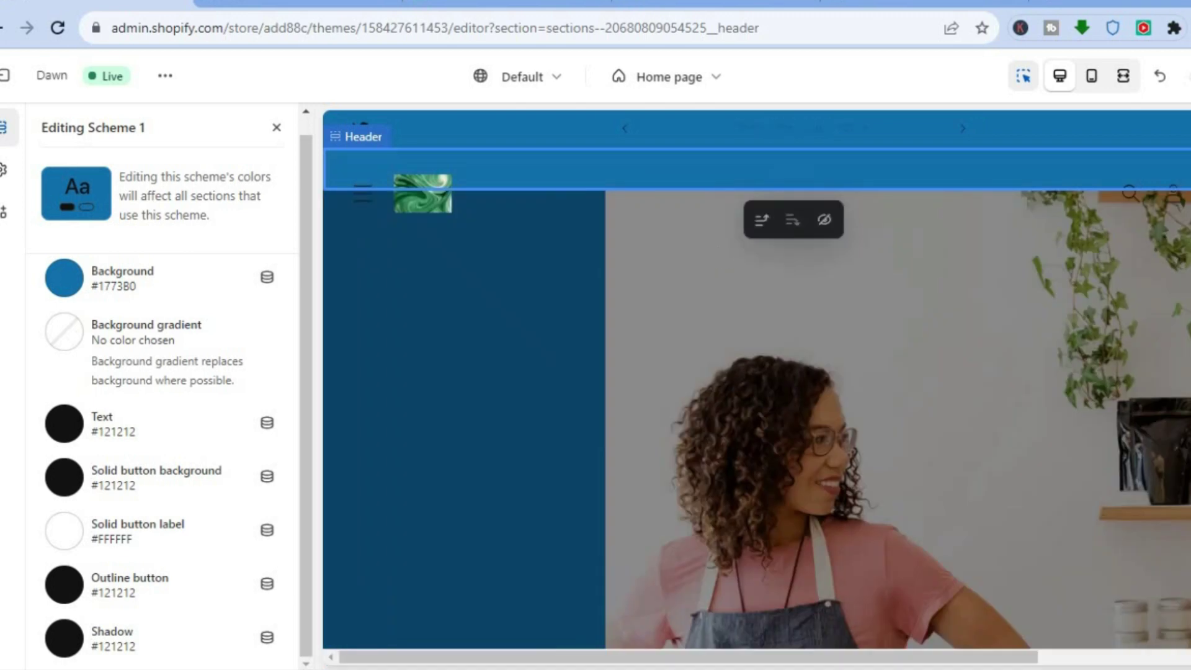
click(303, 1)
click(208, 1)
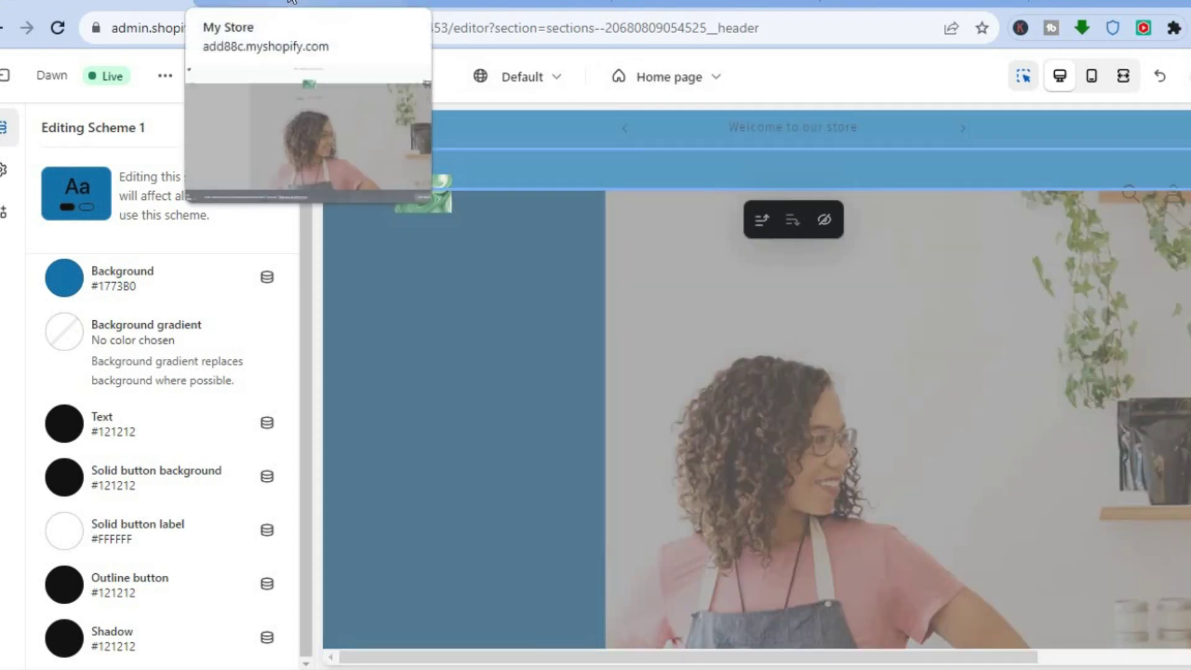
click(291, 2)
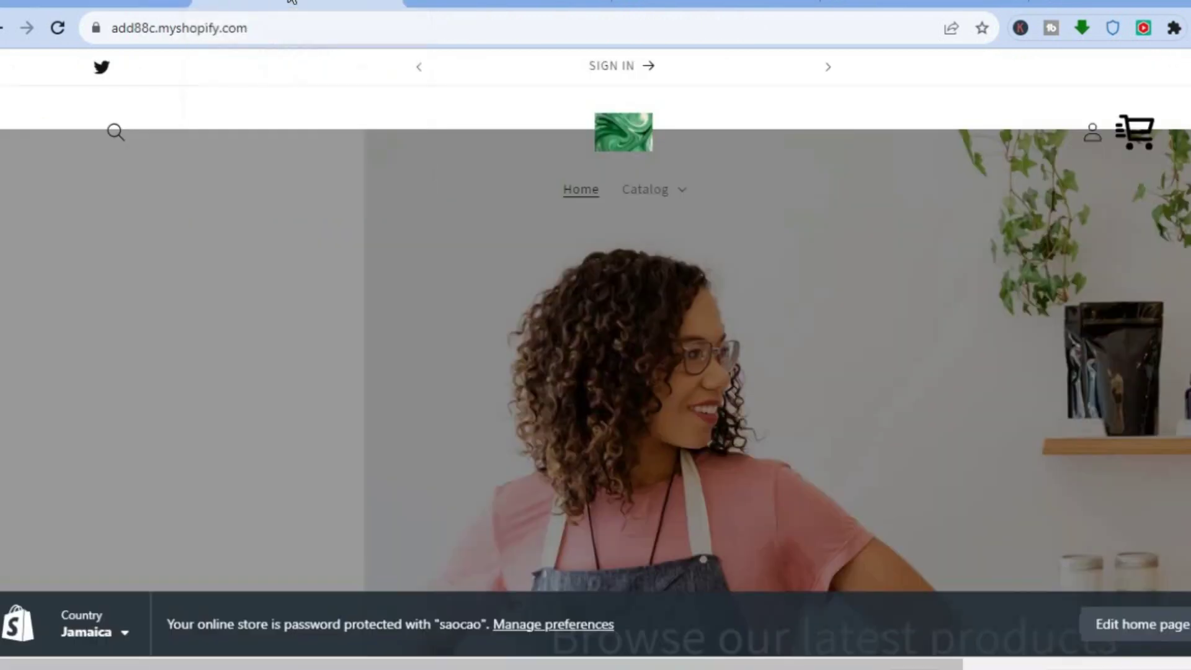
click(57, 29)
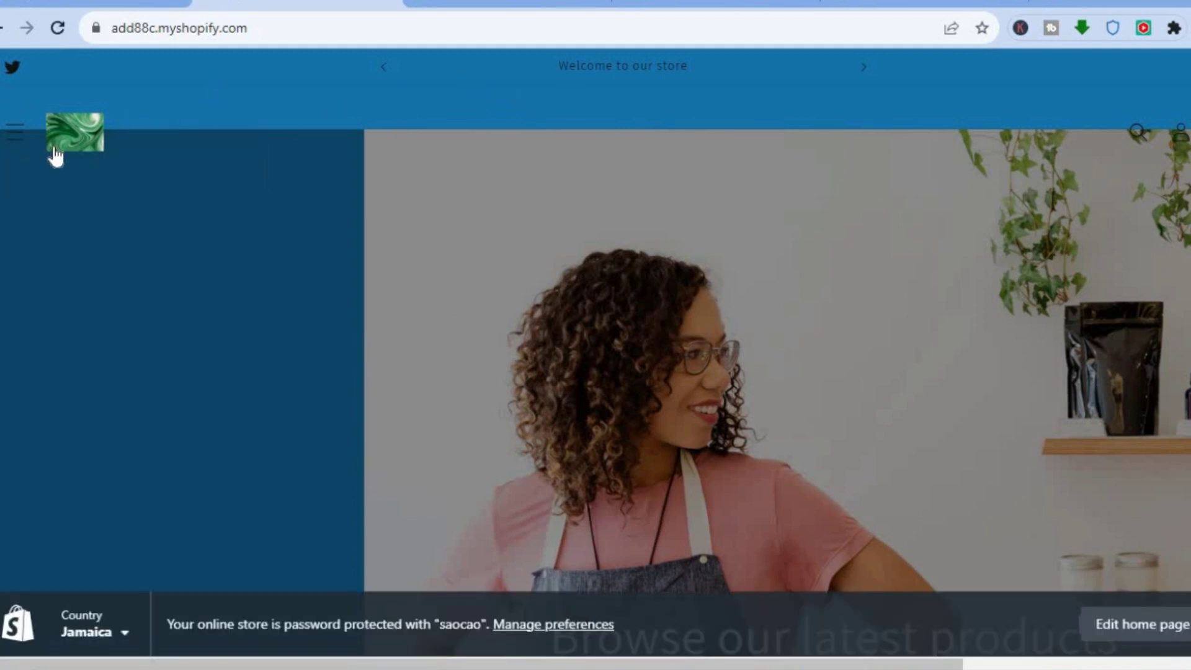
click(73, 3)
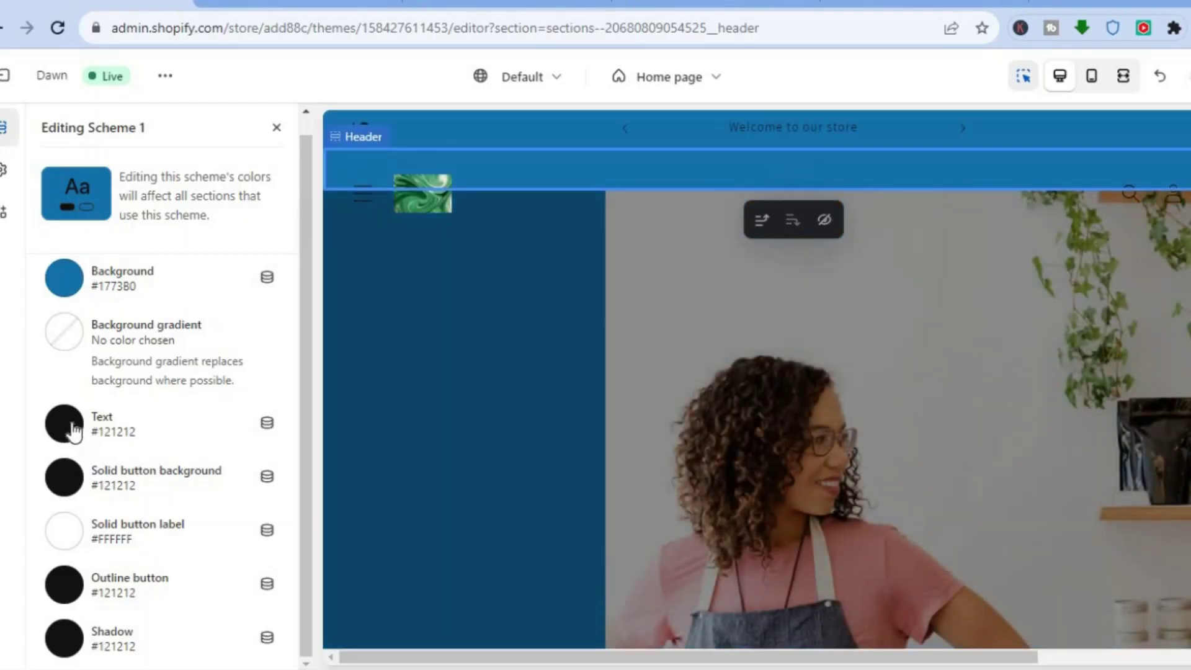
Set Scheme 1's background colour to light grey #F5F5F5
click(63, 285)
click(101, 615)
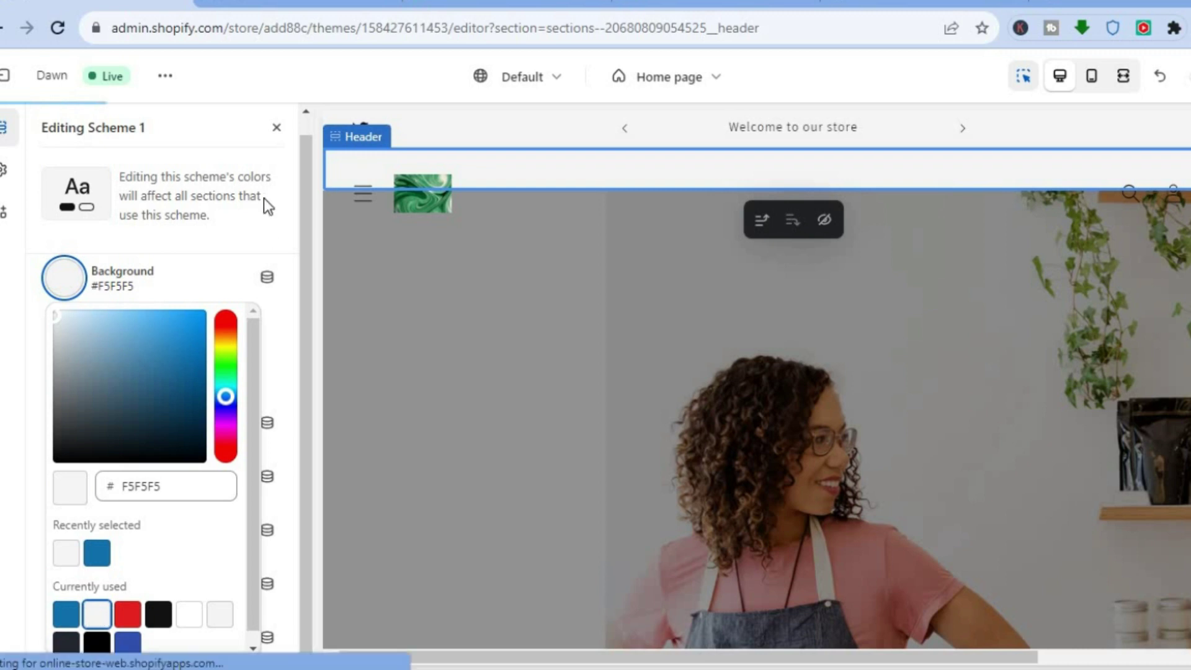
click(282, 221)
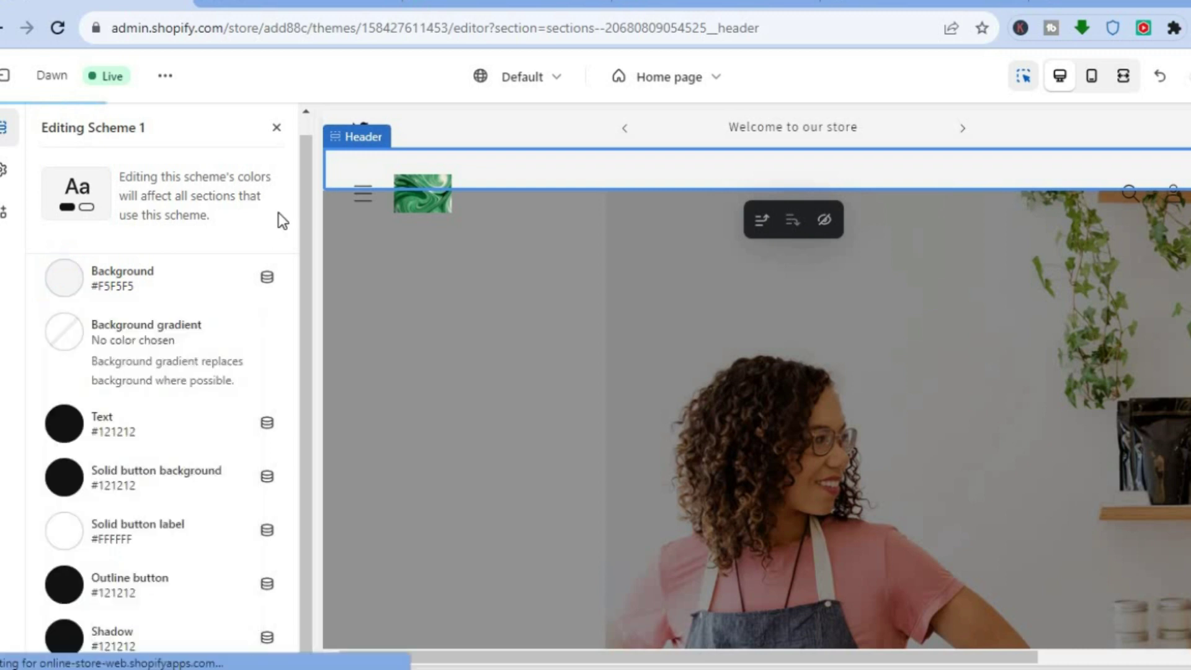
Set Scheme 1's text colour to blue #1773B0 after trying red
click(70, 426)
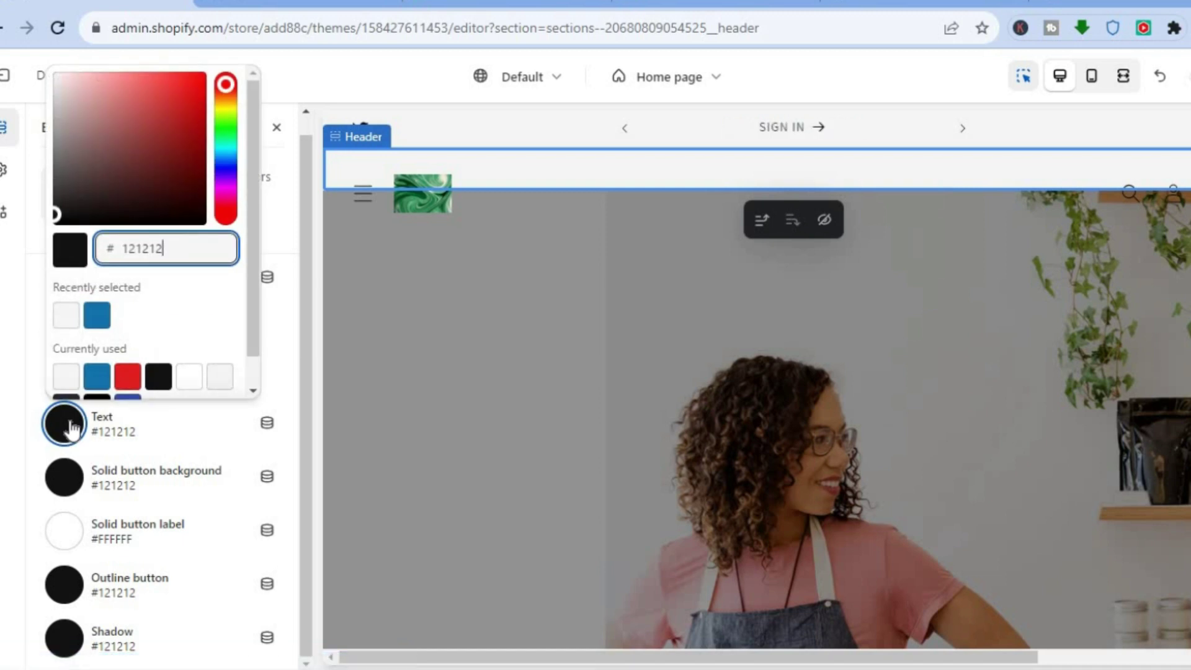
click(128, 377)
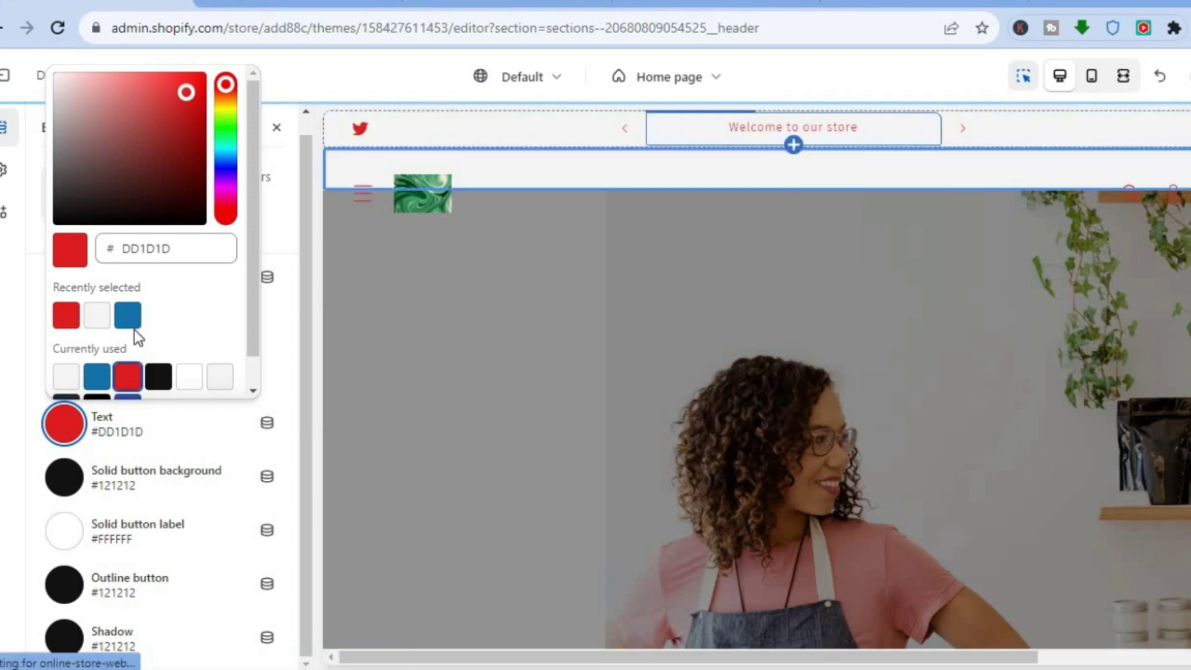
click(95, 378)
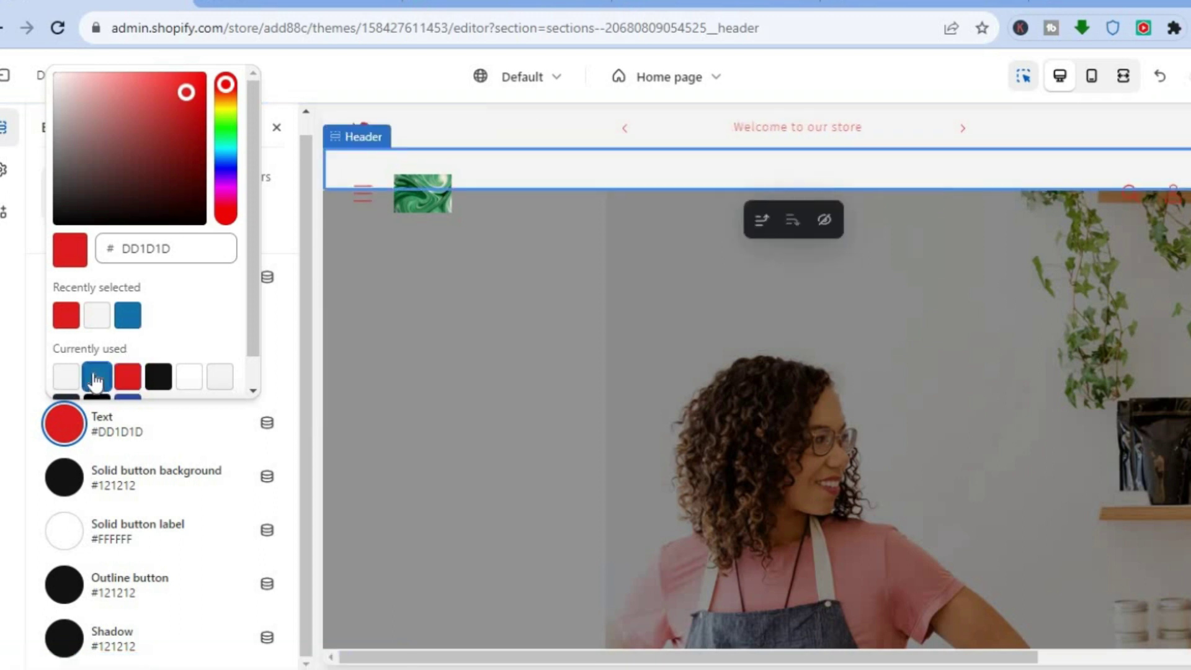
click(285, 202)
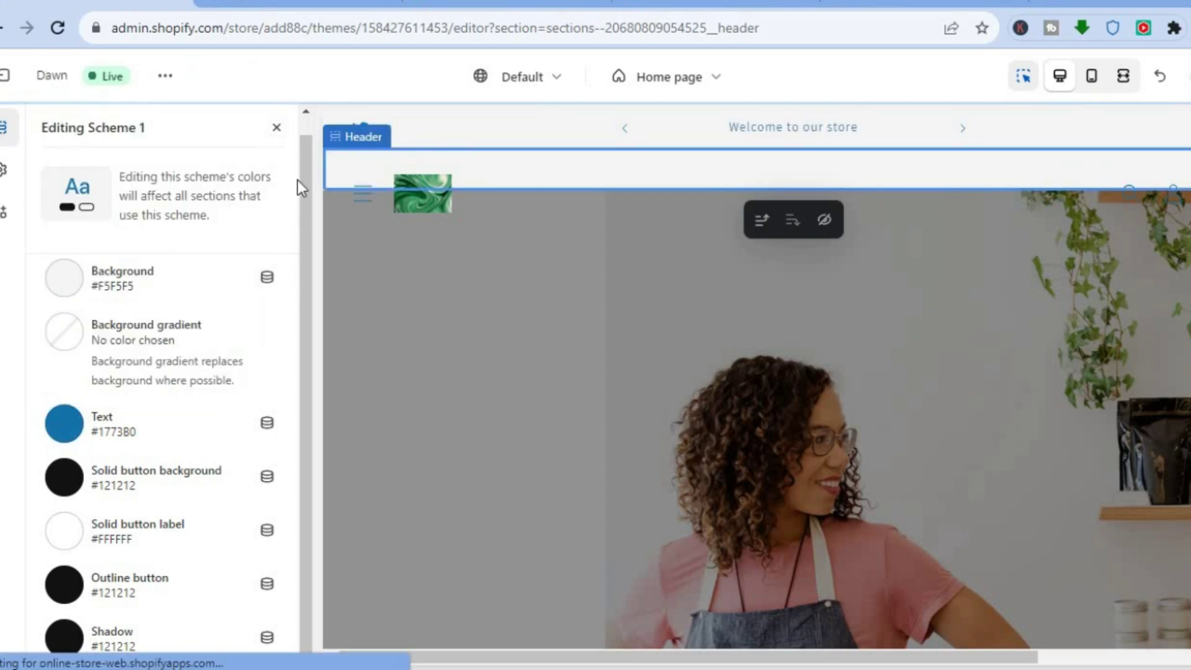
Back in Header settings, set Desktop menu type to Dropdown instead of Drawer
click(279, 129)
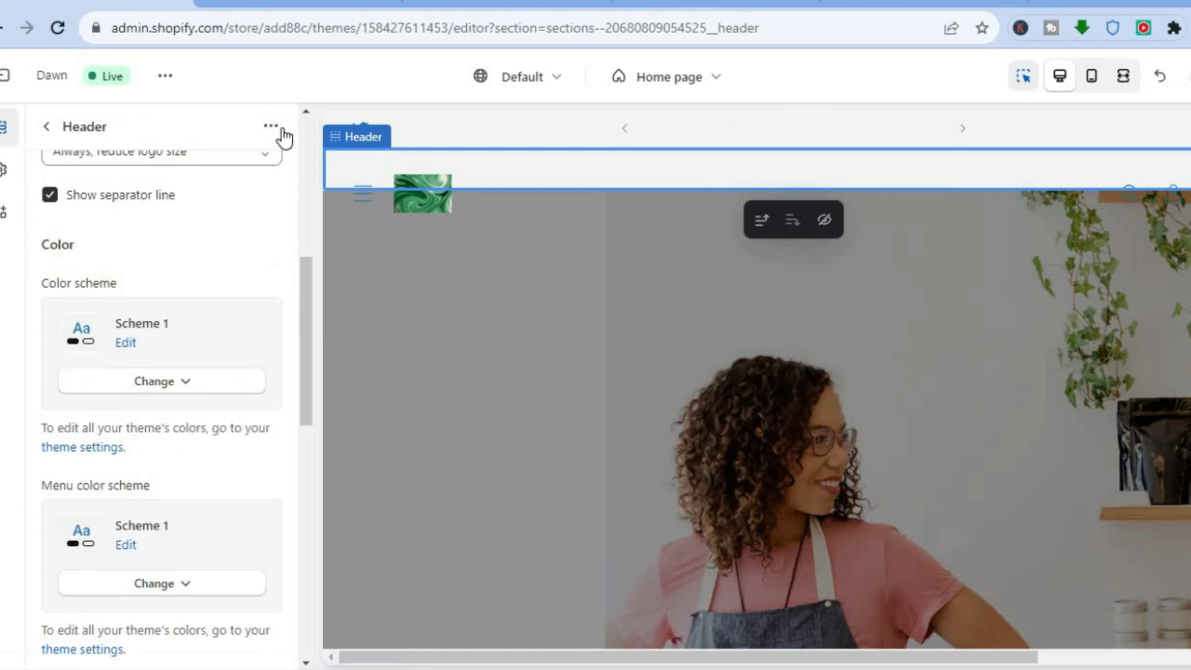
drag(301, 286, 310, 165)
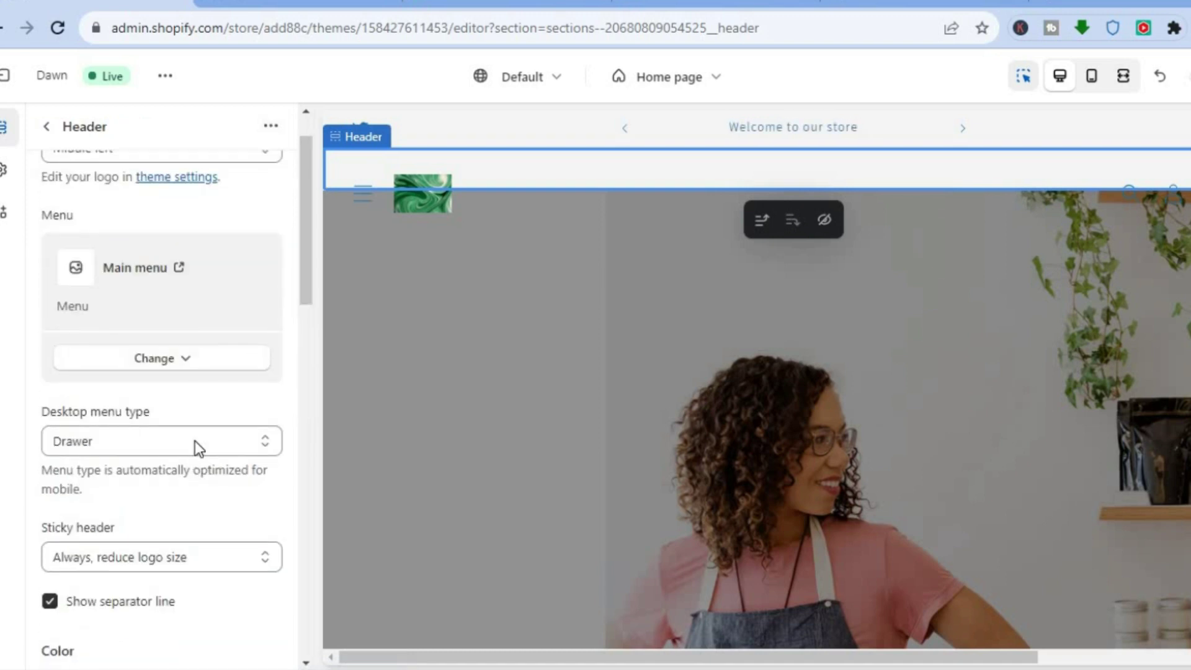
click(195, 440)
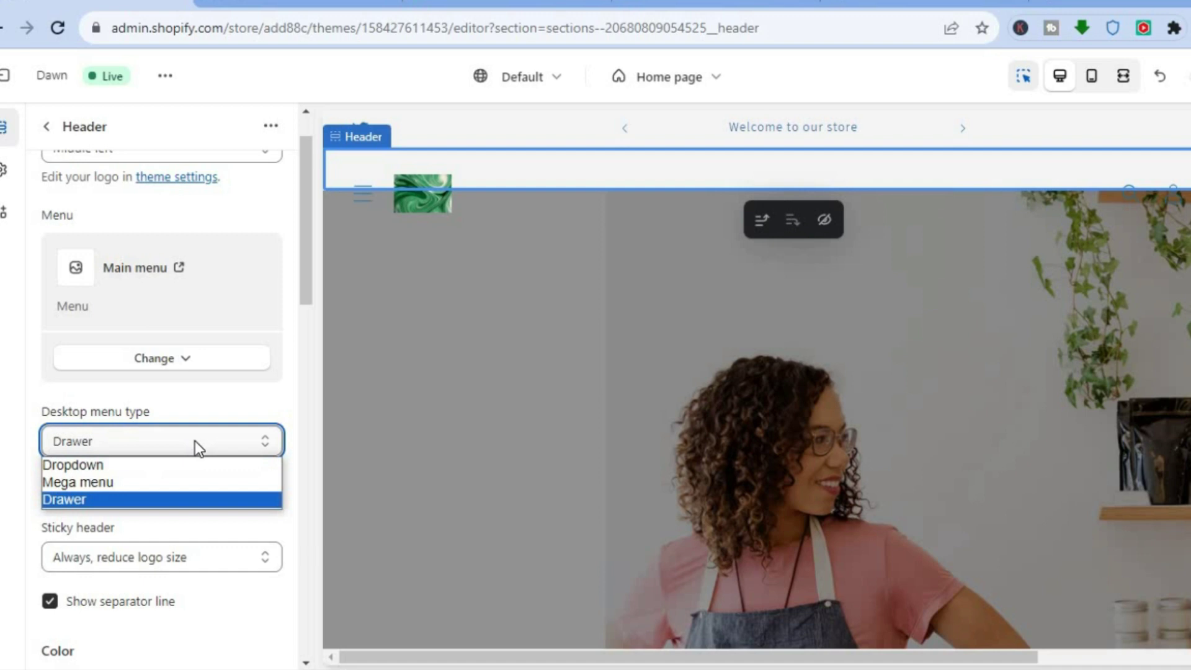
click(169, 464)
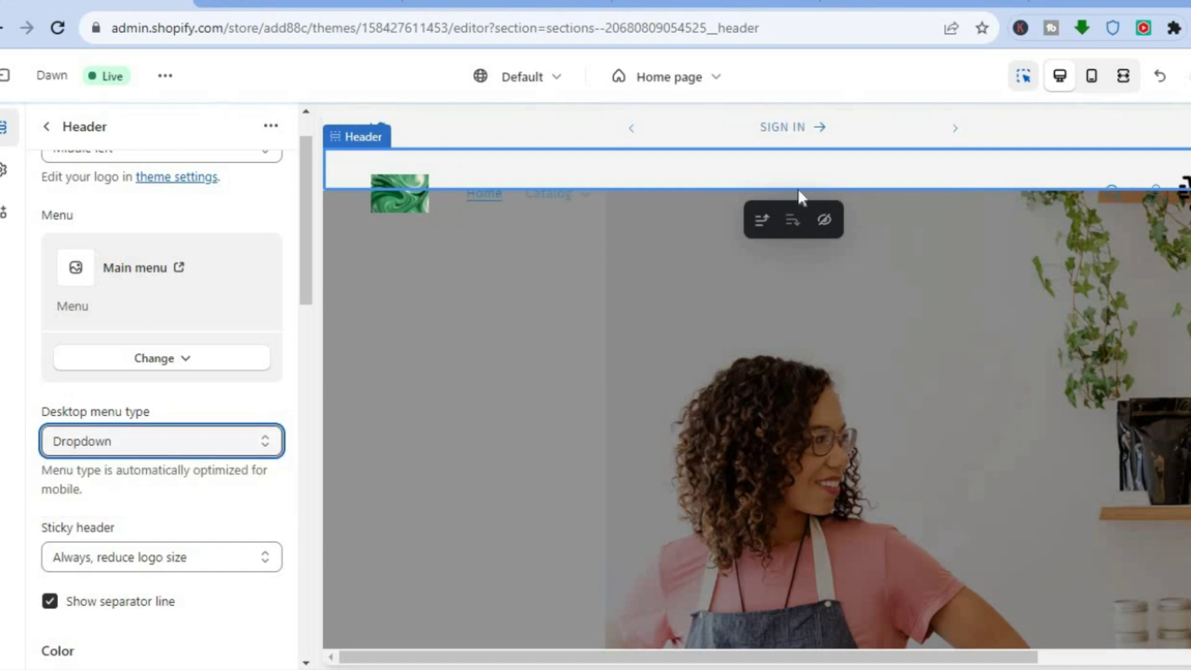